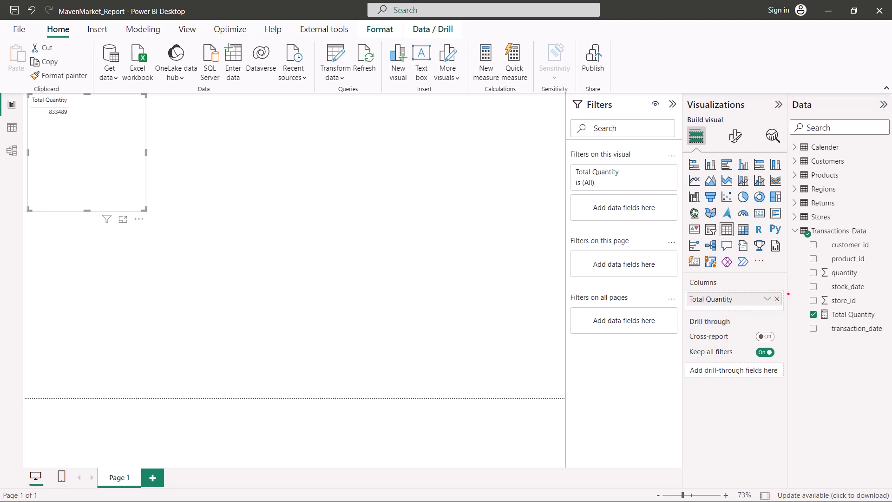
- Examine the Total Quantity measure stored in the Transactions_Data table and its DAX formula
left_click_drag(795, 305, 885, 322)
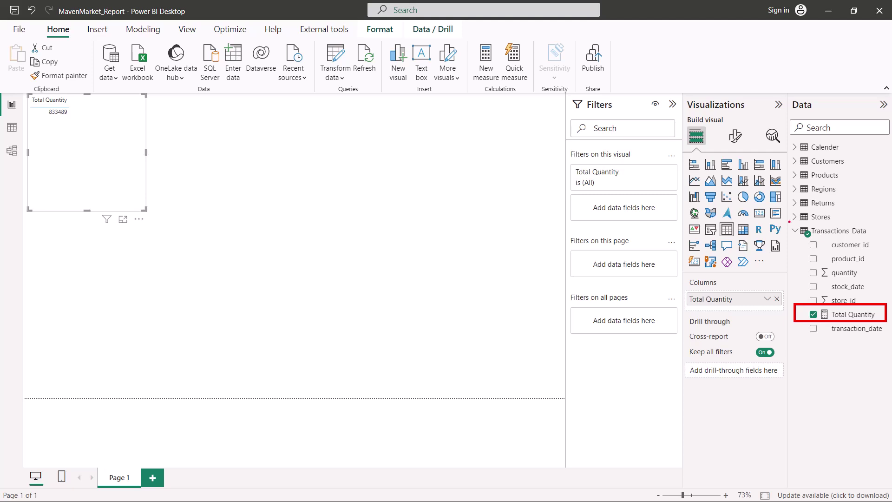
mouse_move(789, 222)
left_mouse_down()
mouse_move(875, 221)
mouse_move(890, 326)
mouse_move(817, 340)
mouse_move(789, 223)
left_mouse_up()
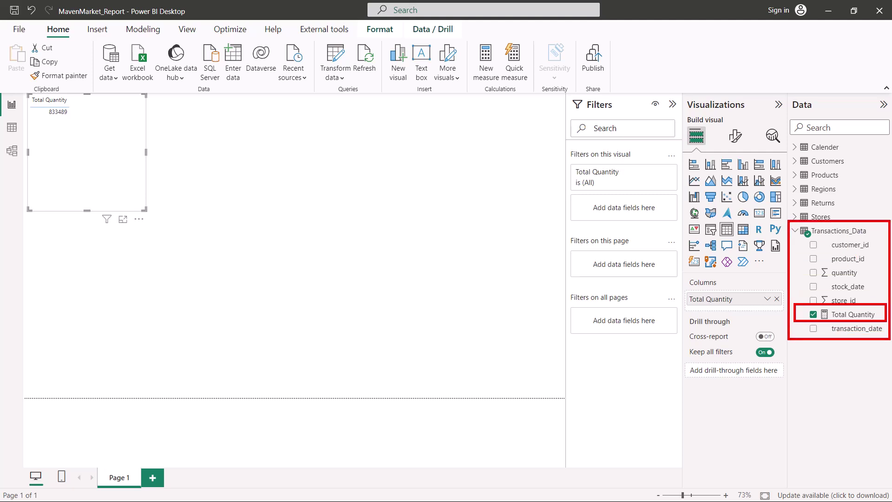
key("Escape")
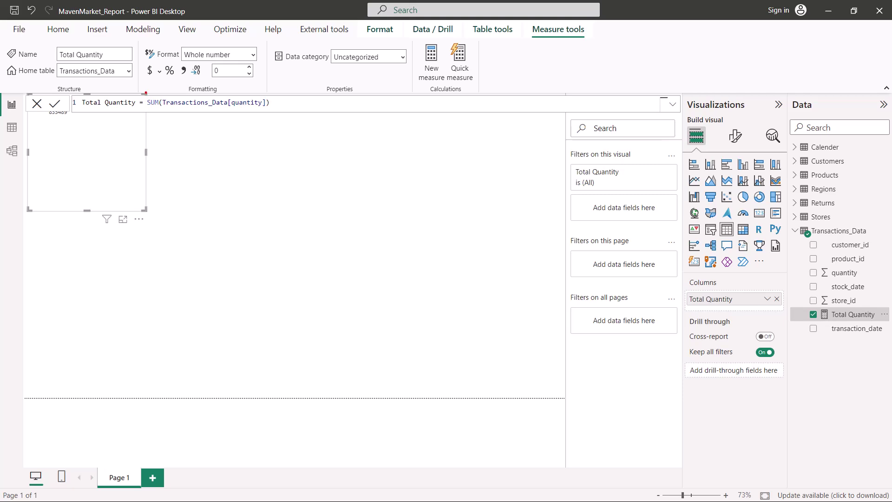
mouse_move(146, 92)
left_mouse_down()
mouse_move(196, 115)
mouse_move(280, 115)
left_mouse_up()
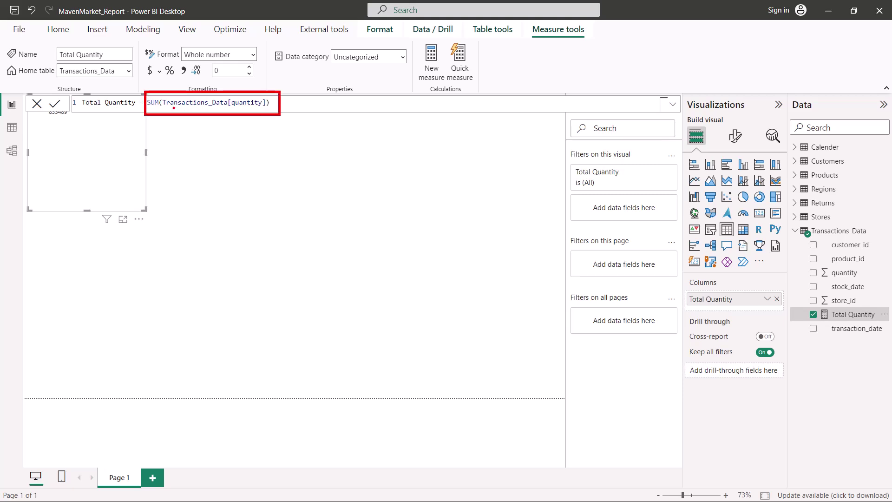
left_click_drag(170, 108, 268, 109)
left_click_drag(152, 93, 161, 106)
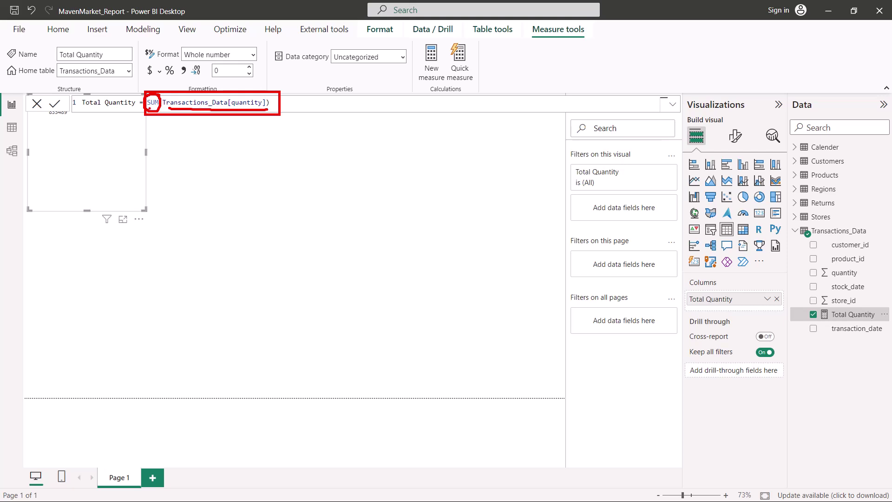
left_click_drag(148, 108, 159, 107)
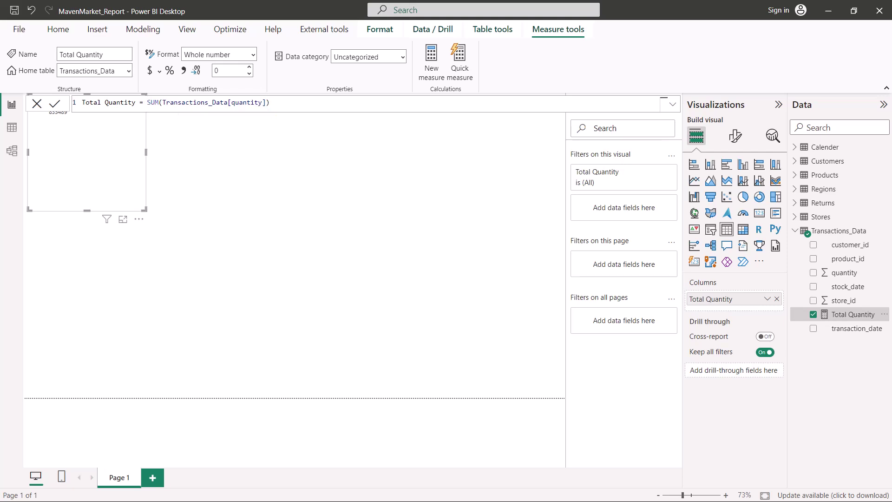
left_click(432, 224)
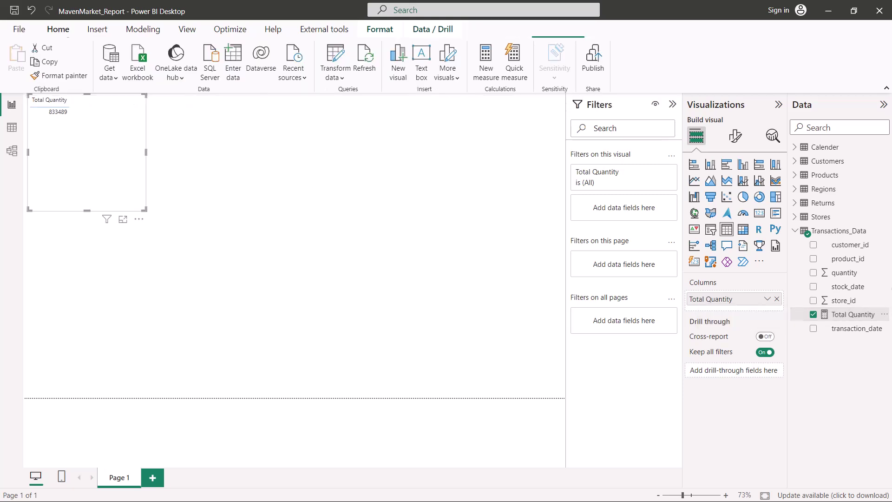
left_click(795, 231)
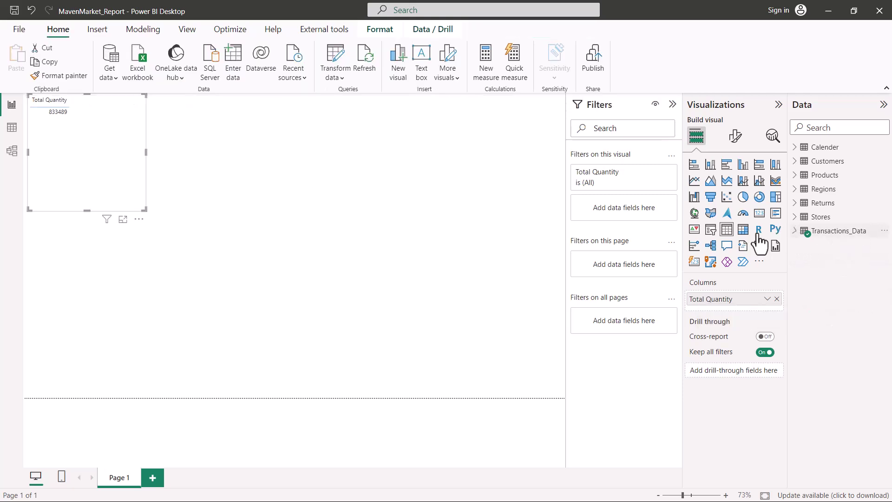
left_click(792, 232)
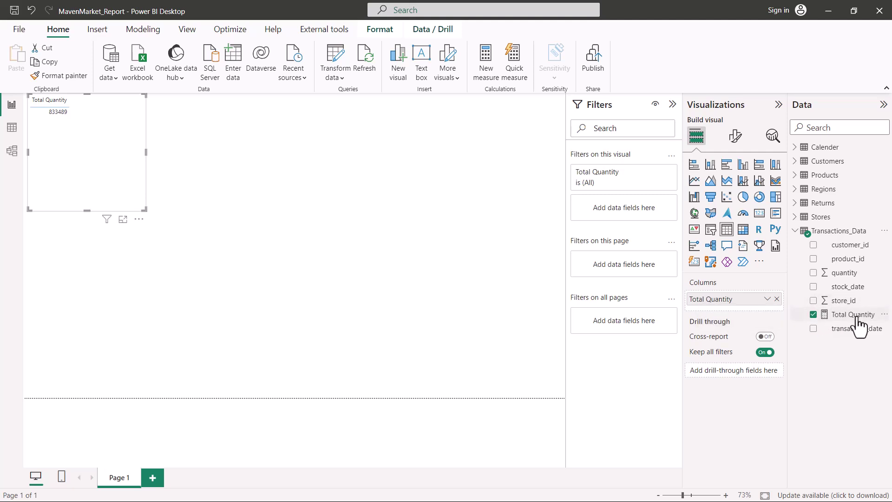
left_click(802, 232)
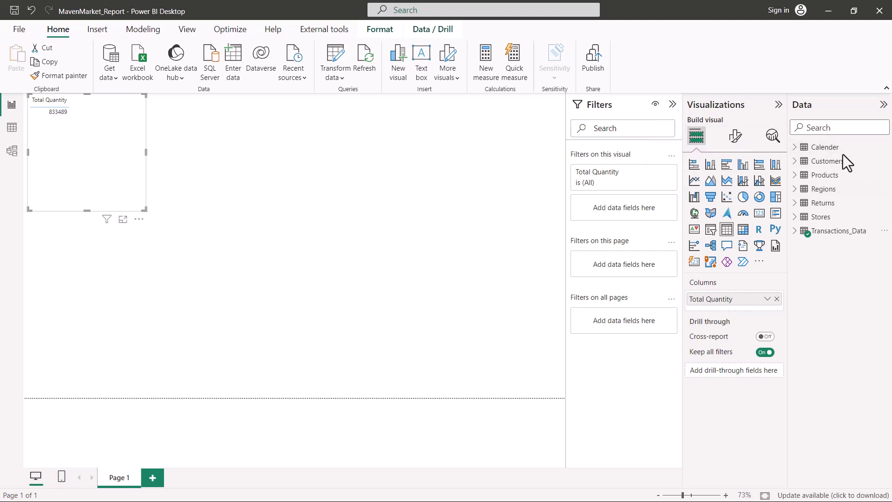
- Create and load an empty one-column table named Single Aggregation Measures
left_click(234, 60)
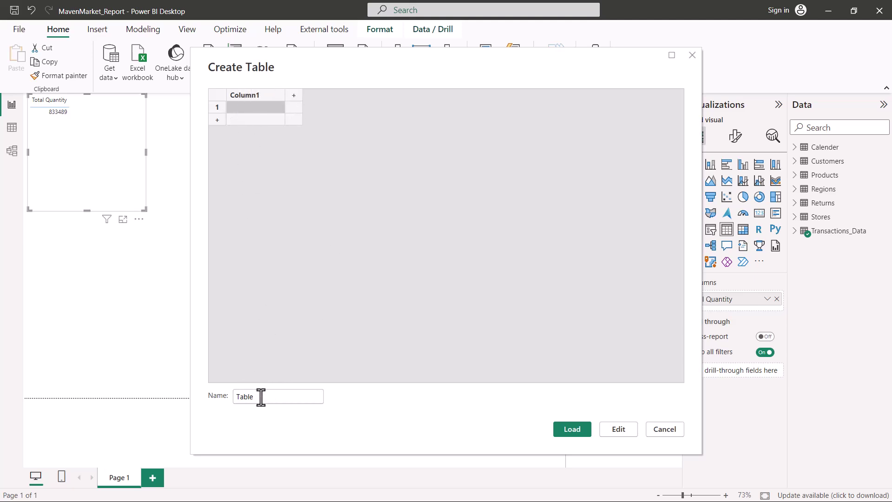
left_click_drag(259, 398, 233, 394)
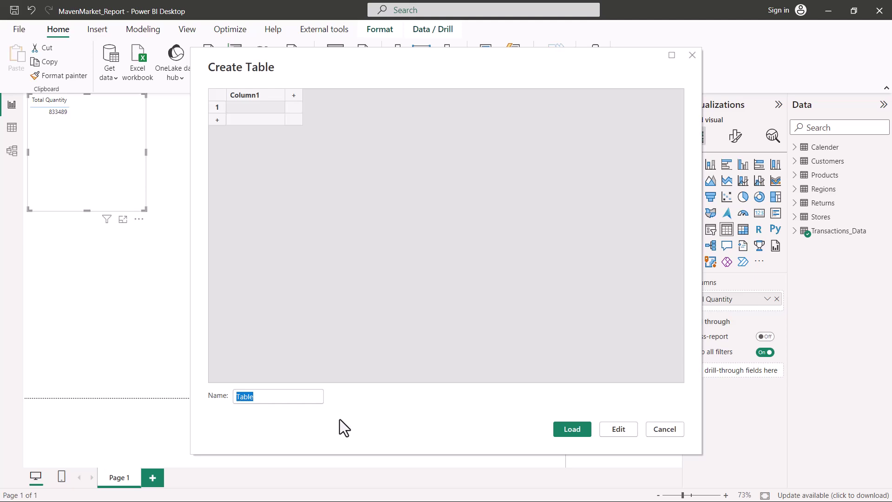
type("S")
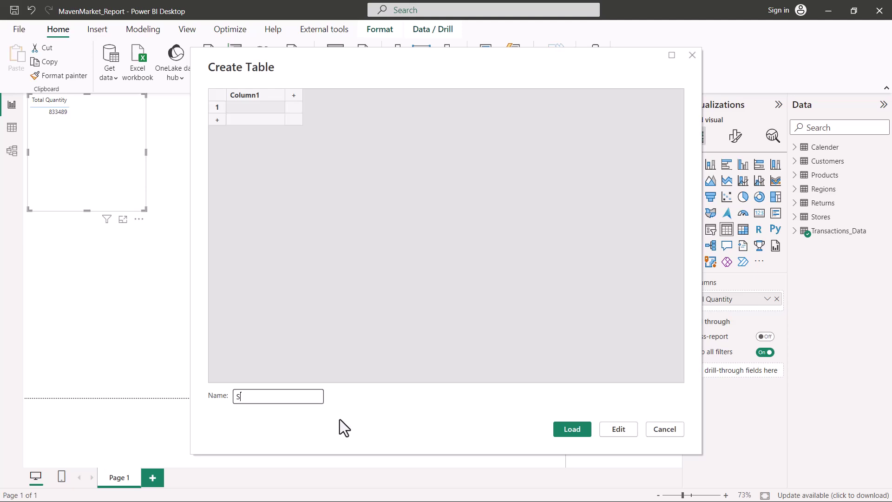
type("ingle Aggr")
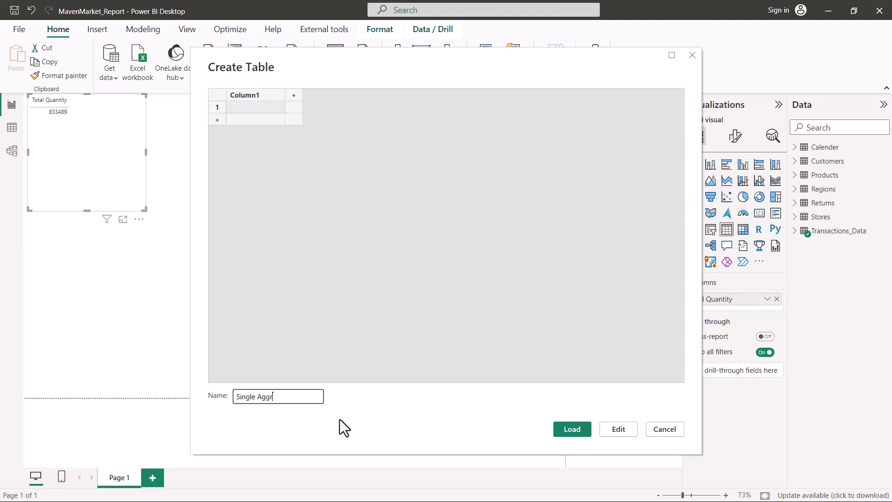
type("egation Measures")
left_click(575, 430)
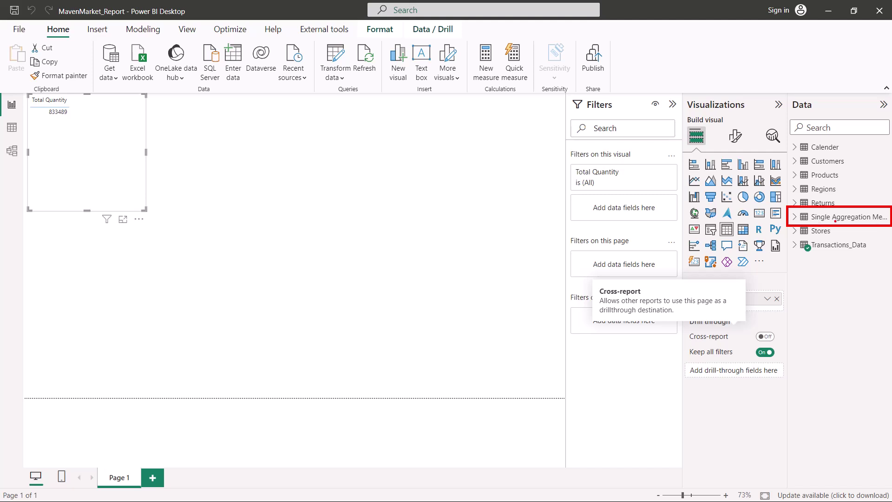
- Move the Total Quantity measure from Transactions_Data to Single Aggregation Measures by changing its home table
left_click(795, 217)
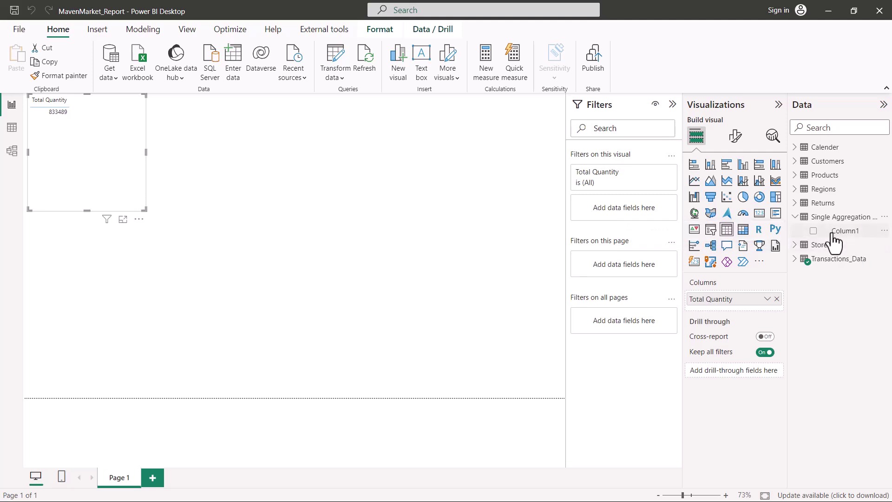
left_click(796, 264)
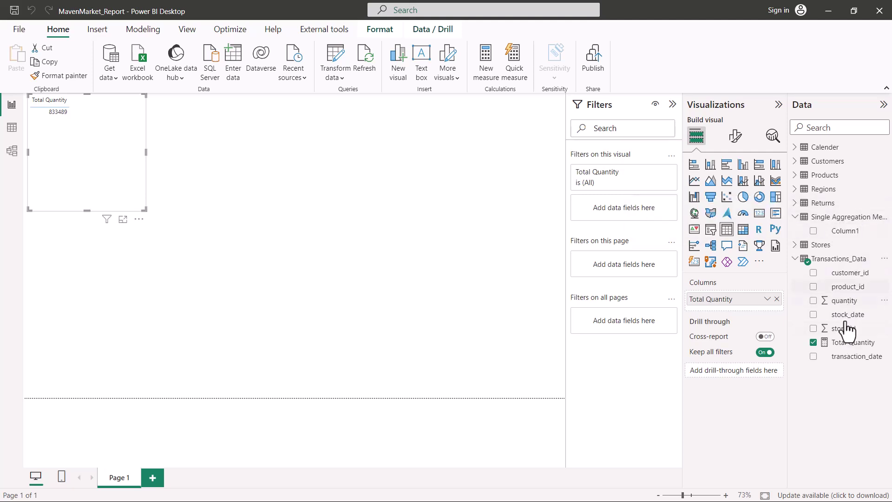
left_click(842, 346)
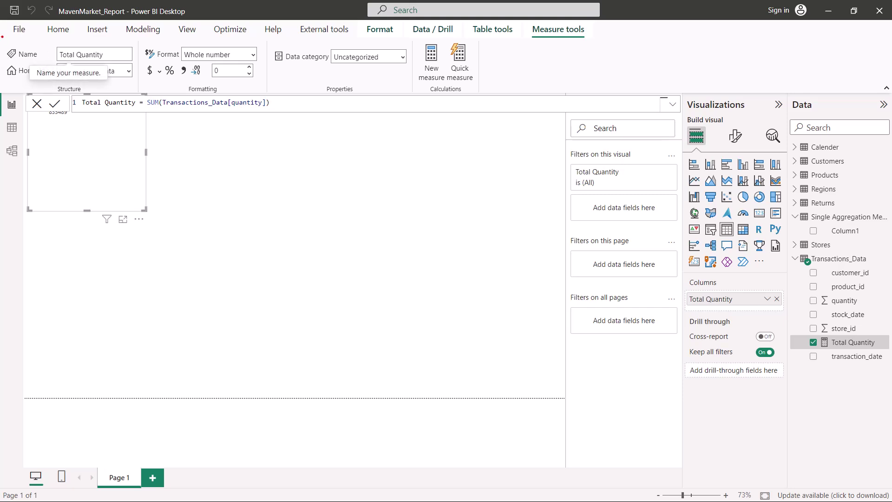
left_click_drag(2, 36, 143, 90)
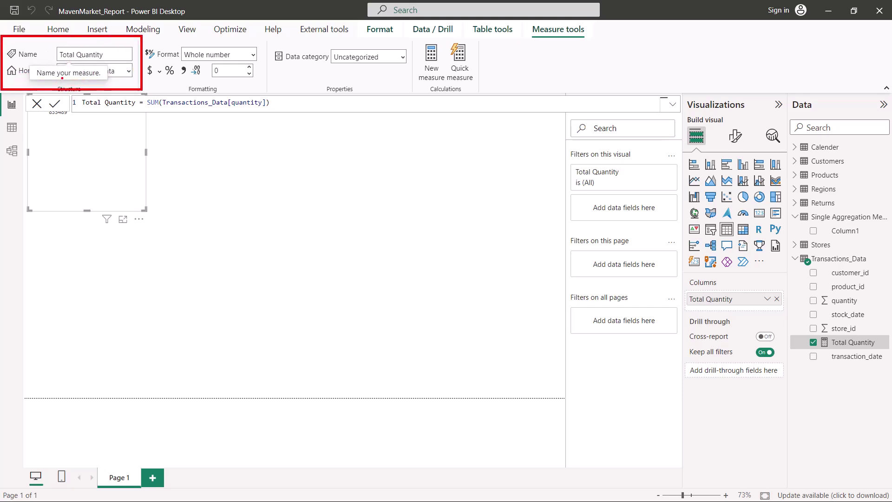
key("Escape")
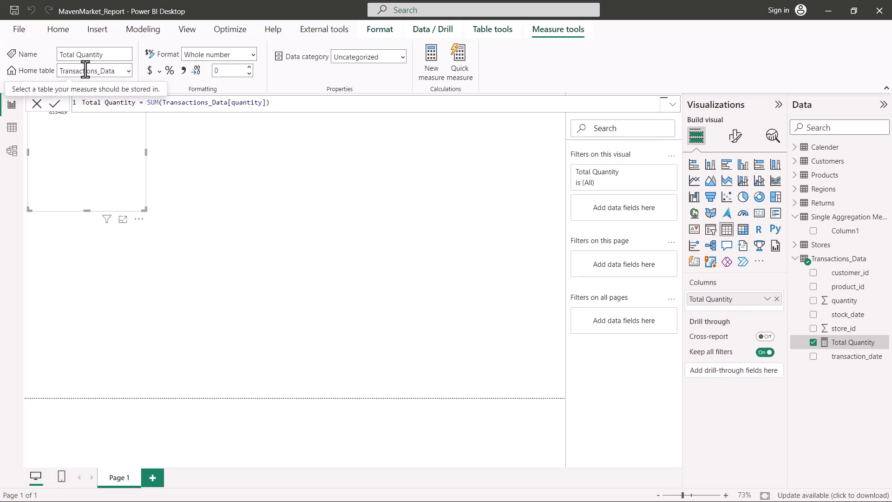
left_click(130, 71)
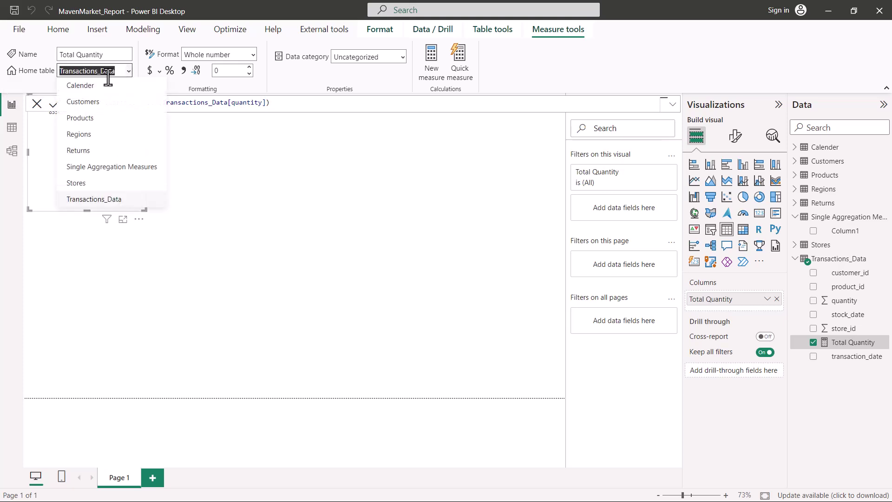
left_click(97, 167)
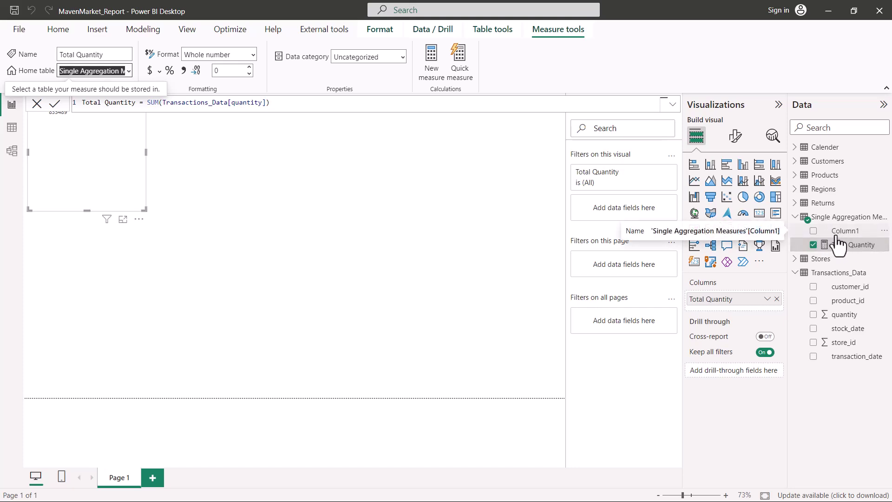
- Delete the placeholder Column1 from the Single Aggregation Measures table in the model
left_click(884, 233)
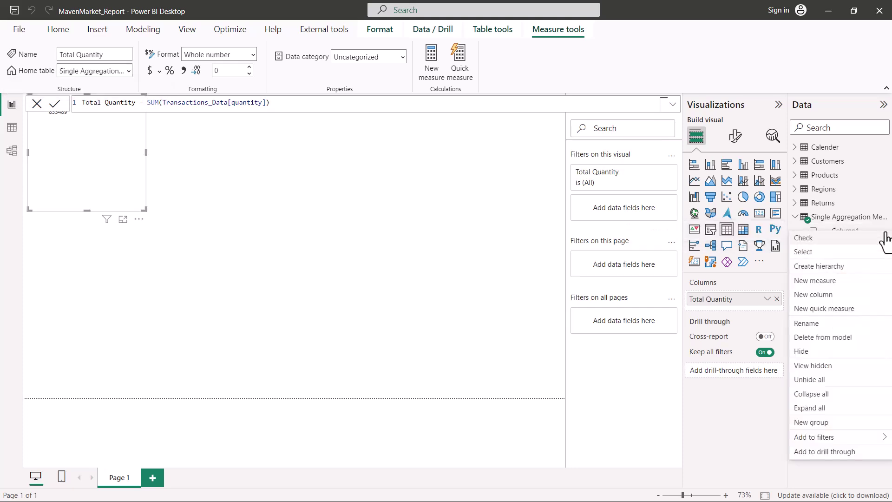
left_click(829, 338)
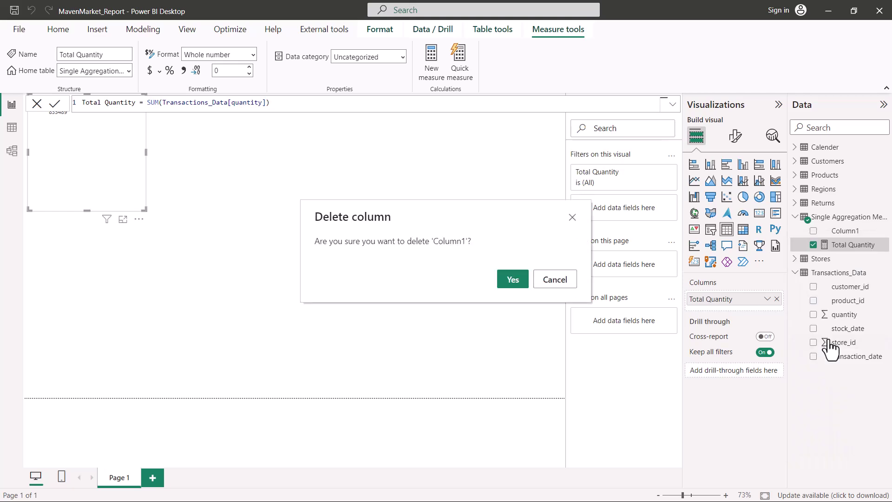
left_click(512, 280)
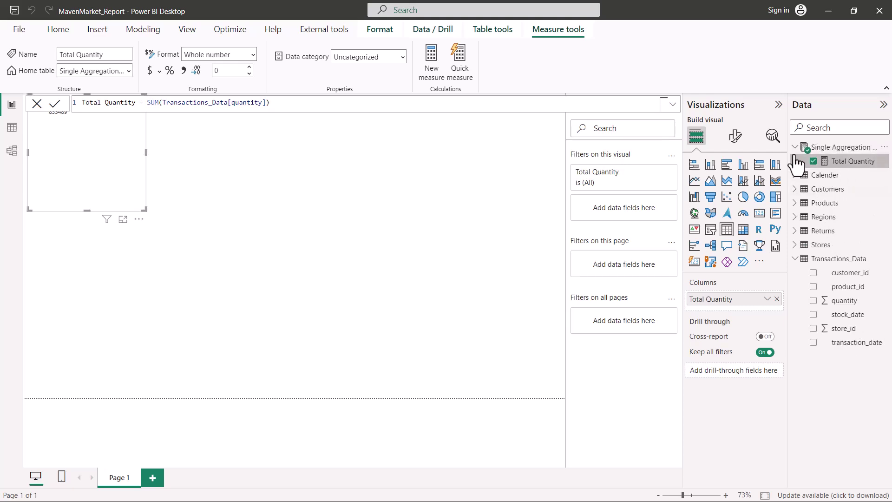
- Collapse the Transactions_Data fields and select the Single Aggregation Measures table
left_click(795, 258)
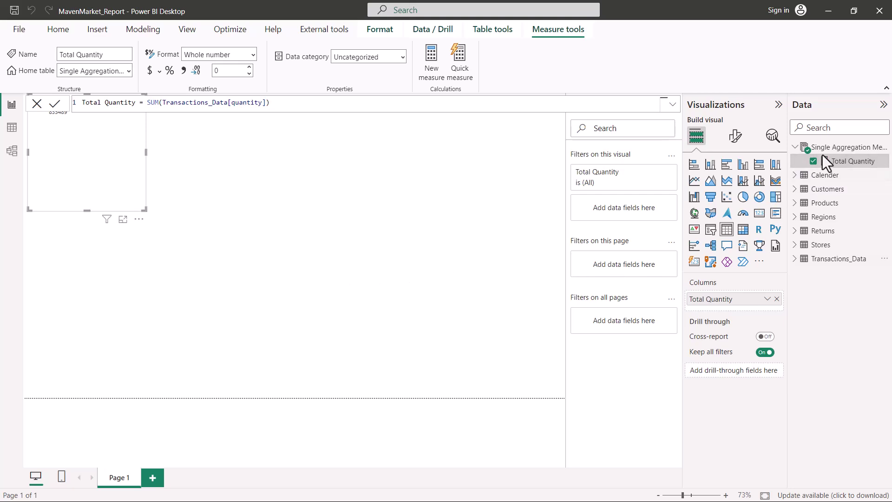
key("Escape")
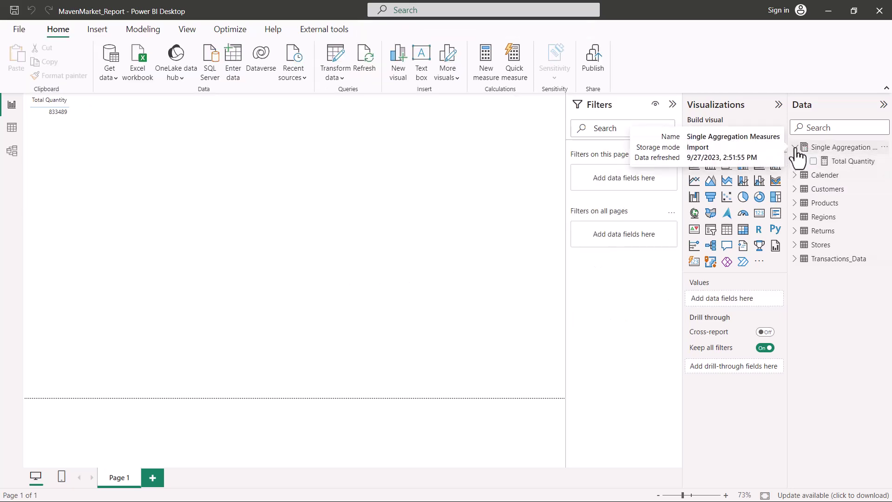
left_click(796, 147)
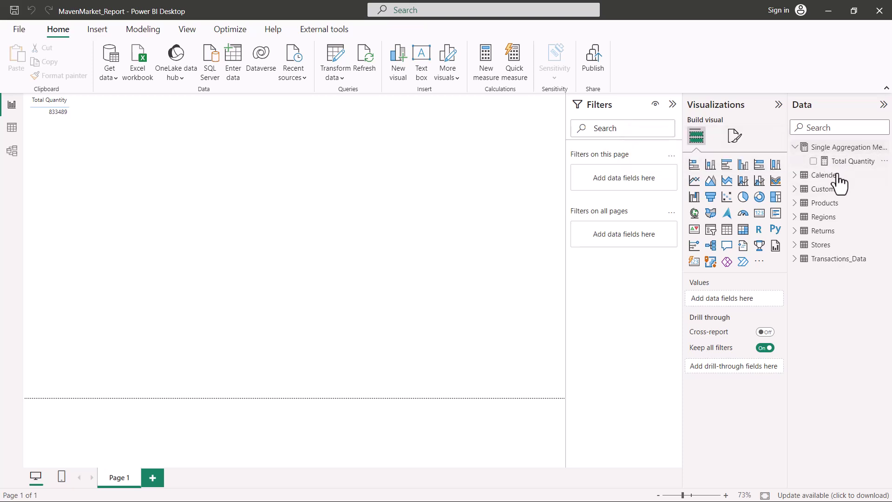
left_click(837, 148)
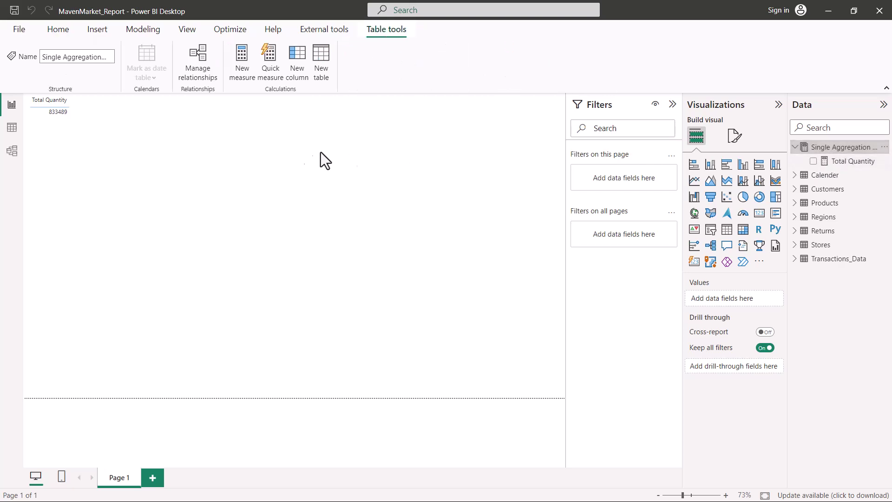
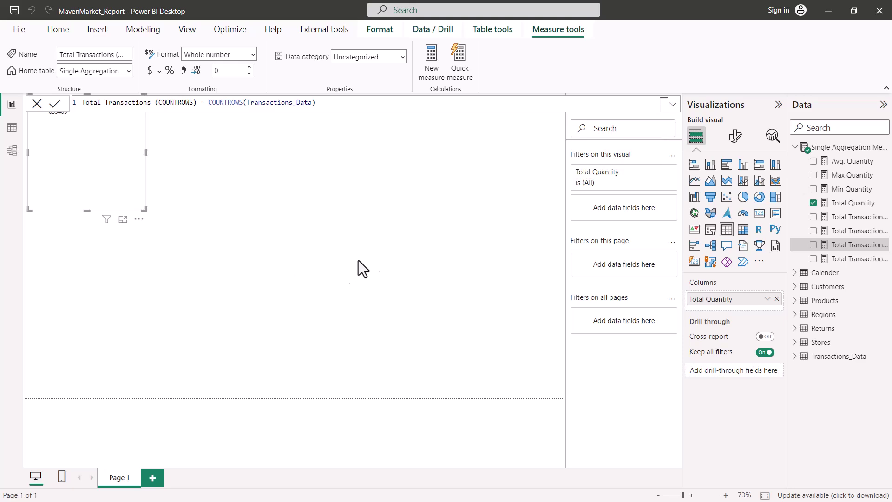
- Examine the DAX formula of the Avg. Quantity measure in Single Aggregation Measures
left_click(842, 162)
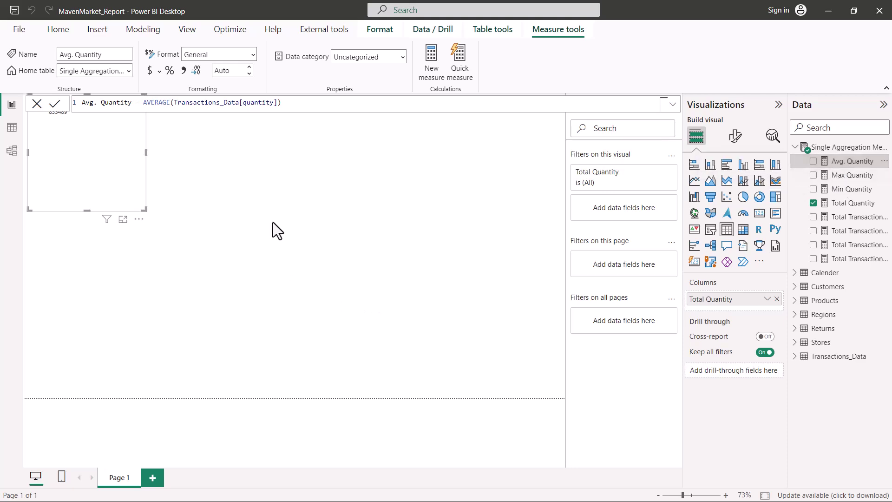
left_click(183, 135)
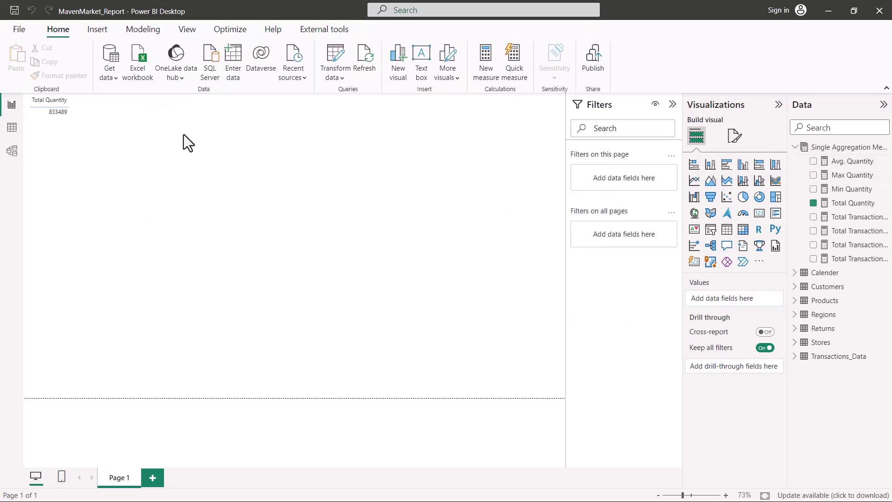
left_click(854, 161)
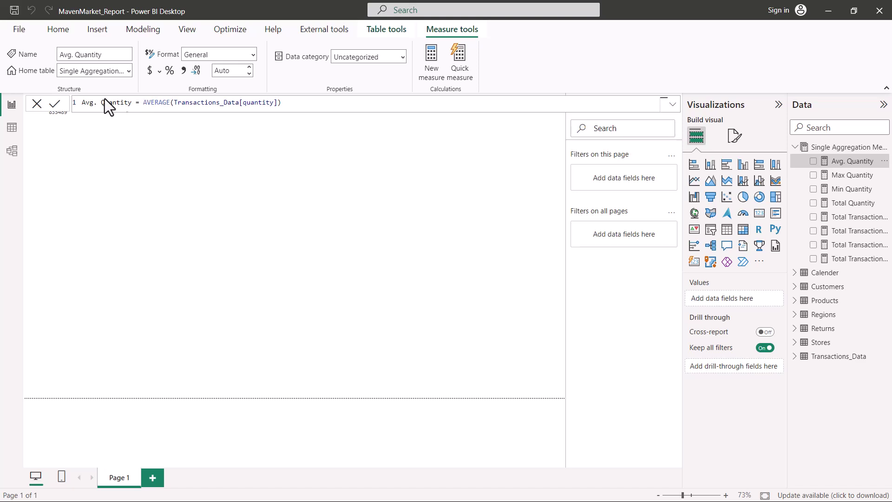
left_click_drag(142, 103, 215, 101)
left_click(263, 103)
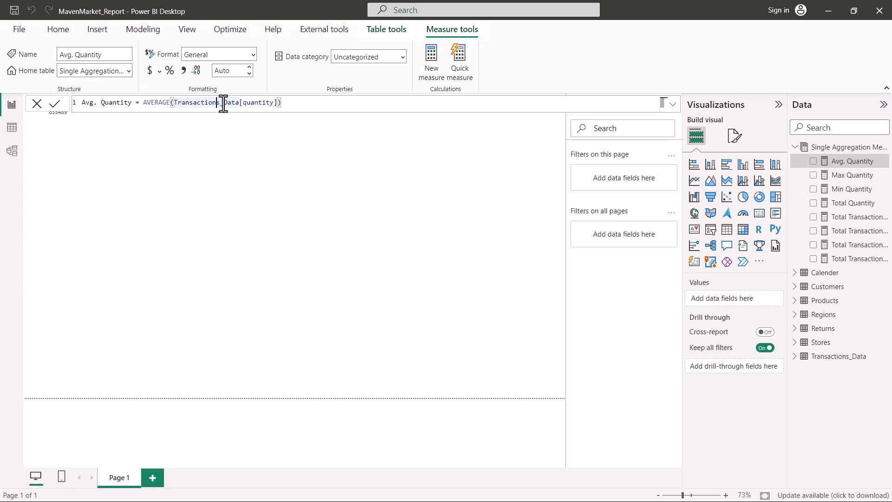
left_click(267, 153)
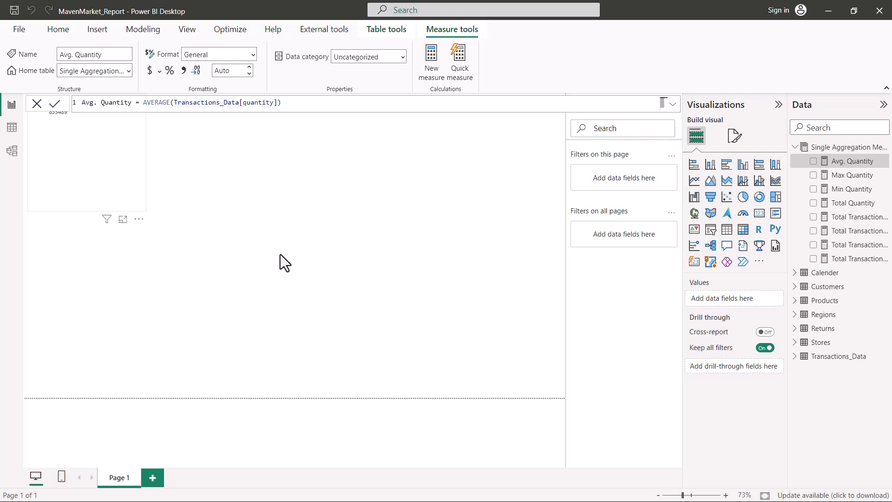
- Replace the Total Quantity visual on the report page with a table visual showing the Avg. Quantity measure
left_click(139, 219)
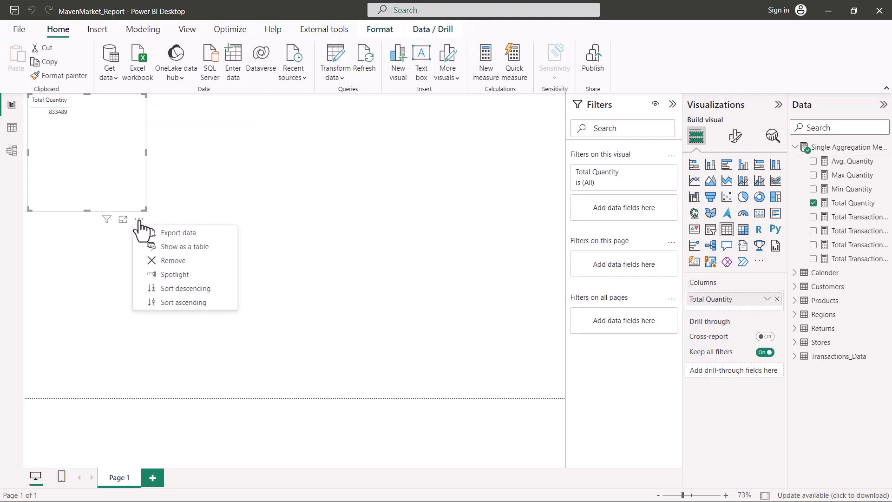
left_click(217, 258)
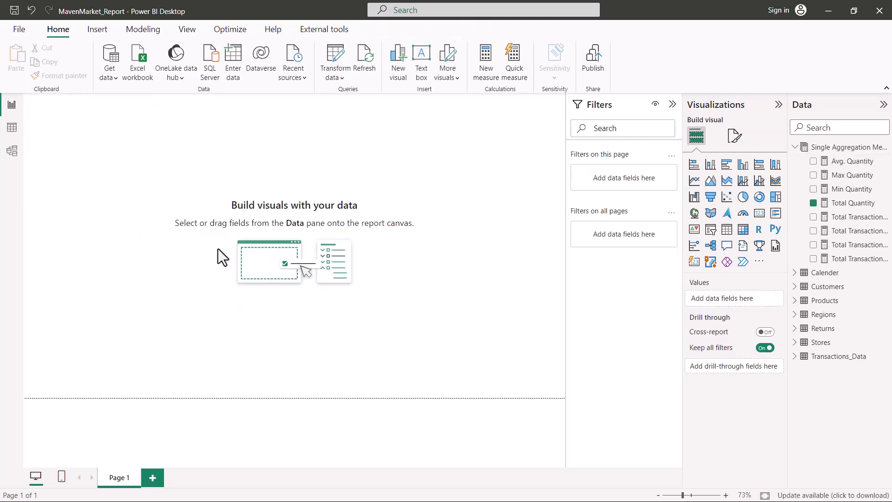
left_click_drag(846, 163, 743, 291)
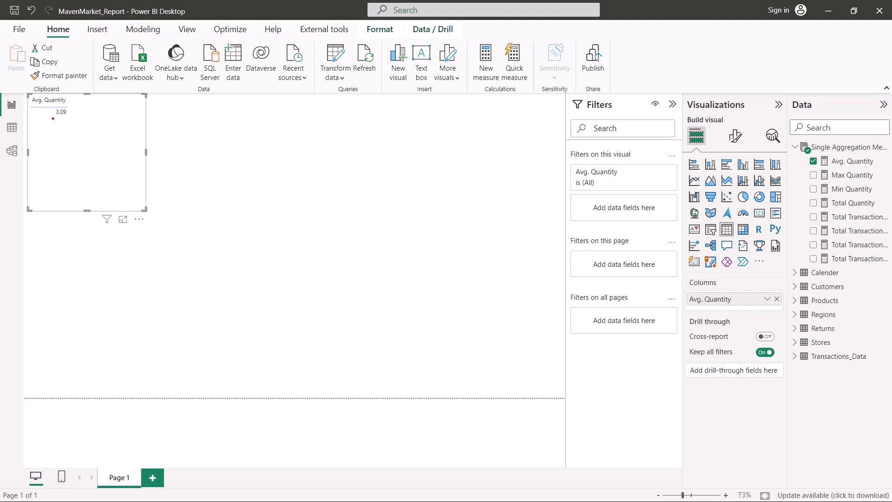
left_click_drag(32, 95, 85, 123)
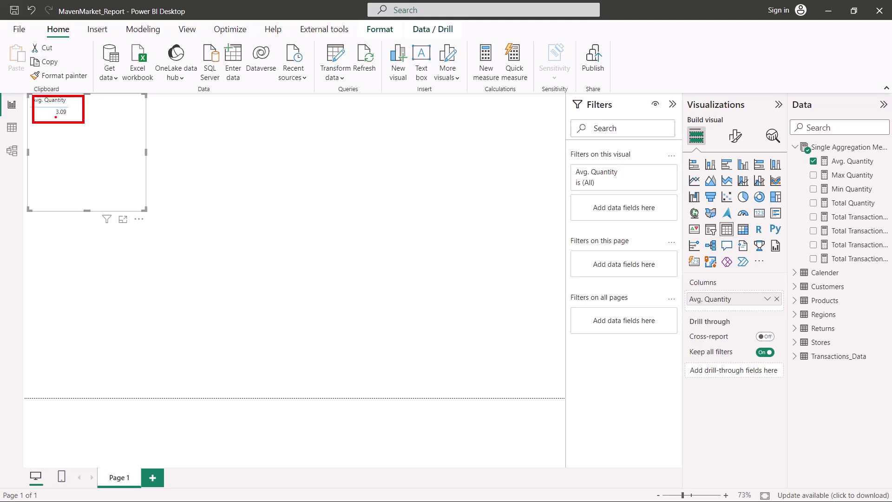
- Examine the column reference inside the AVERAGE formula of the Avg. Quantity measure
left_click(852, 161)
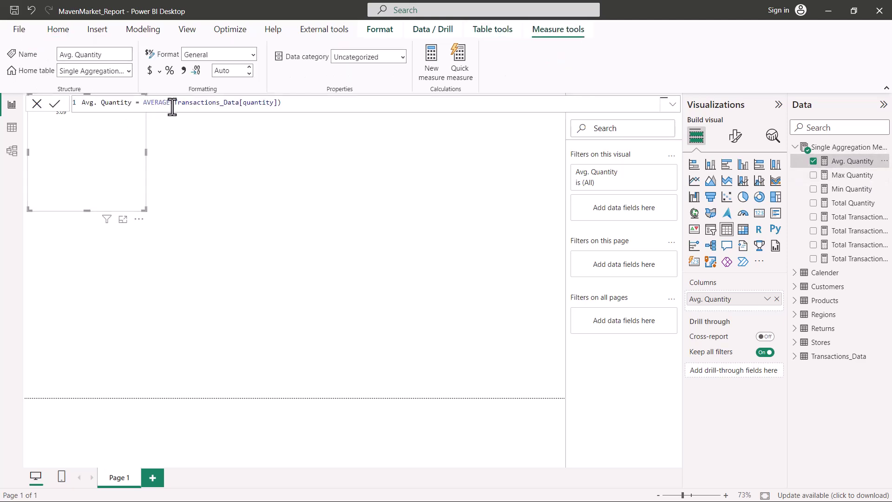
left_click_drag(174, 104, 243, 104)
left_click(242, 103)
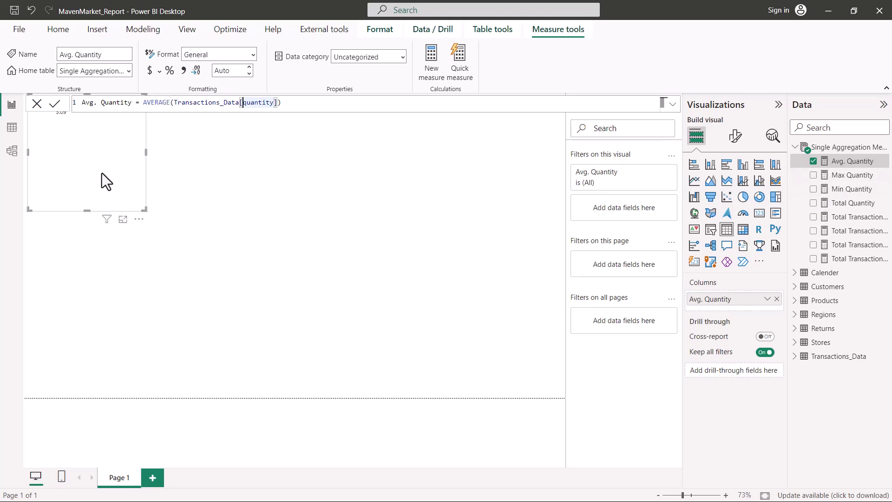
- Remove the Avg. Quantity visual, review the Max Quantity measure's MAX formula, and show that measure in a new table visual
left_click(138, 220)
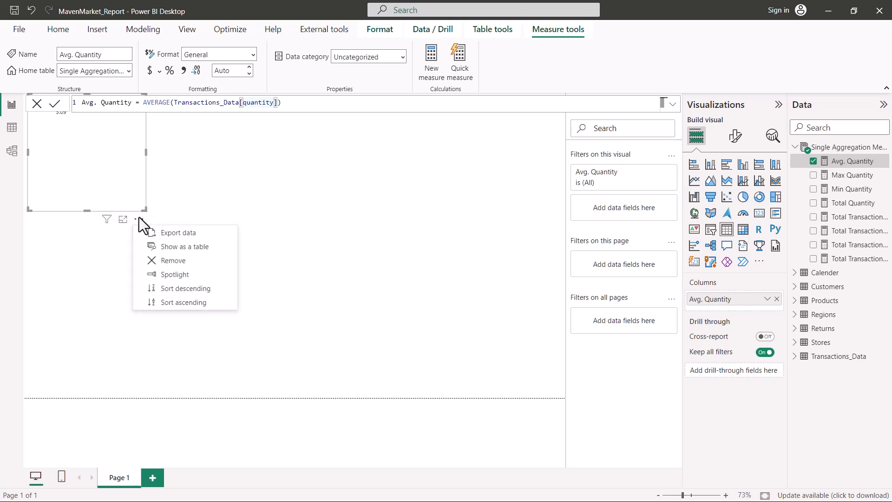
left_click(154, 261)
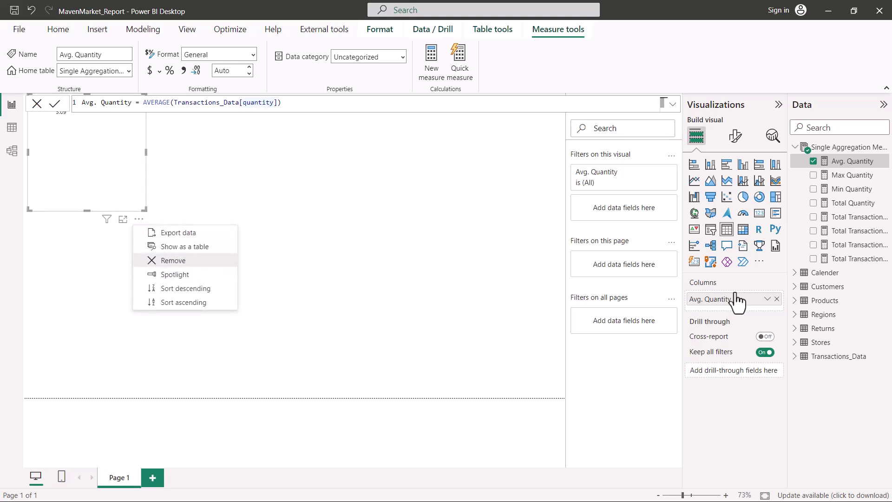
left_click(853, 179)
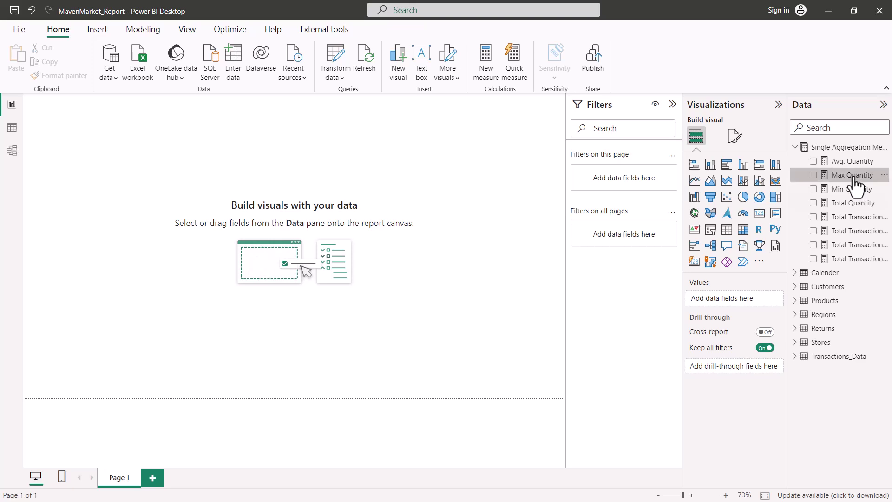
left_click(149, 103)
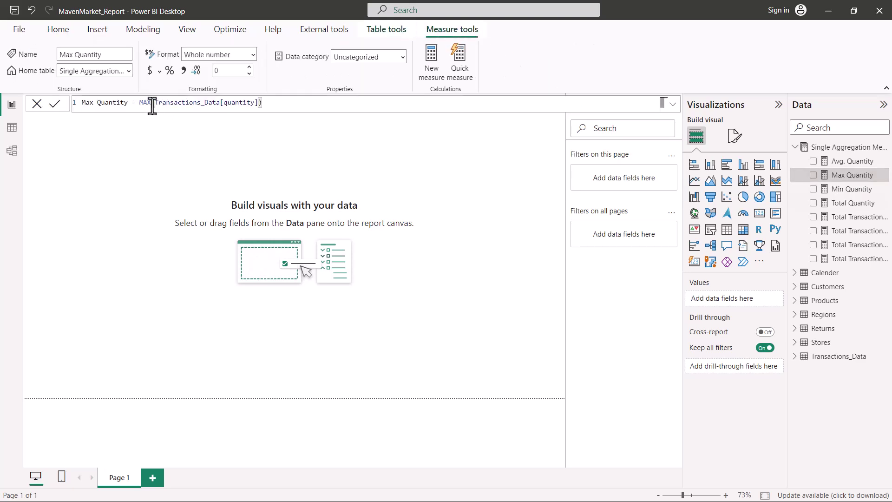
left_click_drag(155, 103, 255, 103)
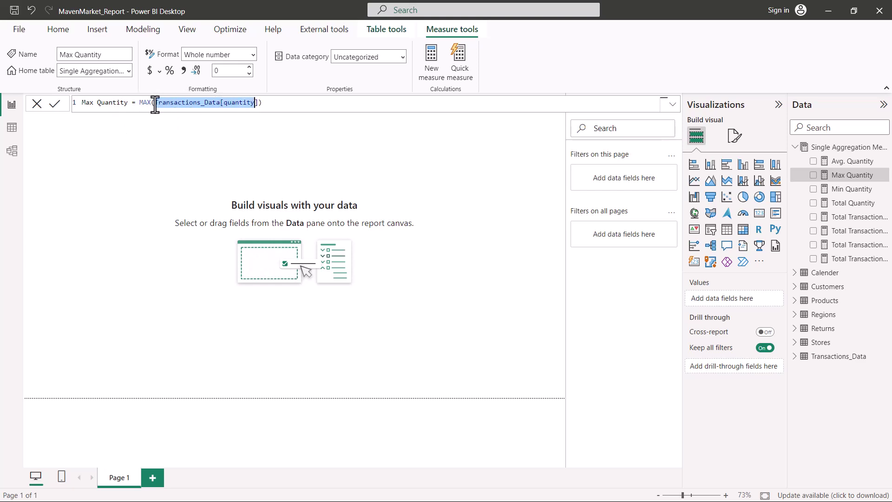
left_click(269, 129)
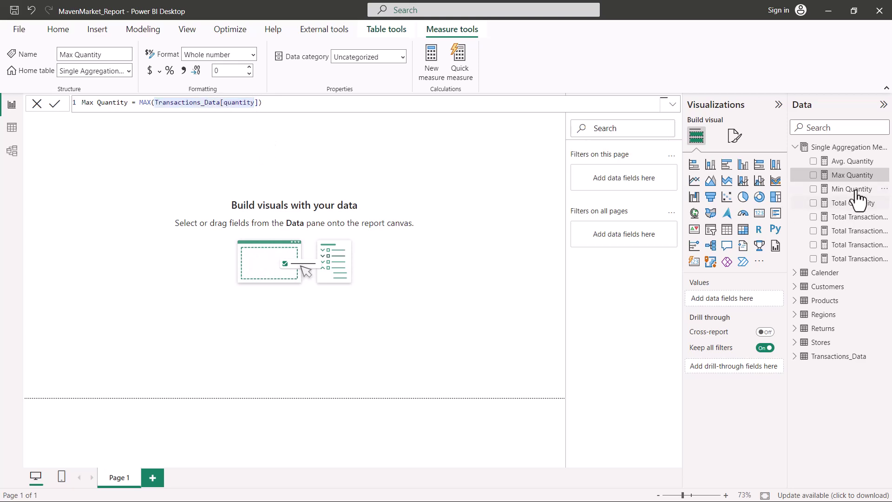
left_click_drag(856, 179, 255, 349)
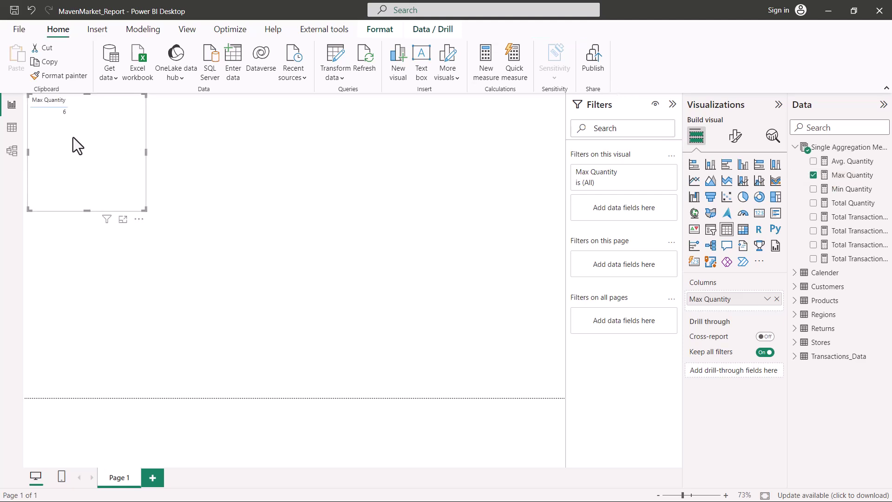
left_click_drag(32, 95, 74, 120)
- Review the DAX formulas of the Min Quantity, Total Quantity and Total Transactions (COUNT) measures
left_click(836, 189)
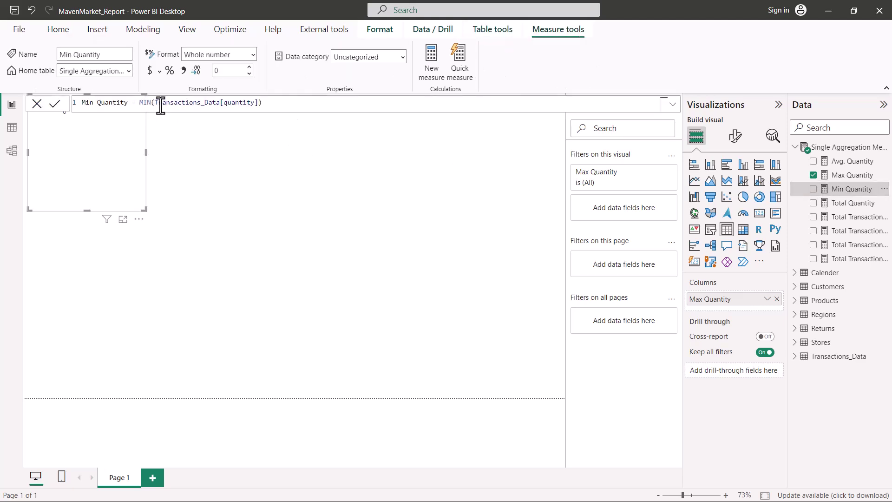
left_click(866, 205)
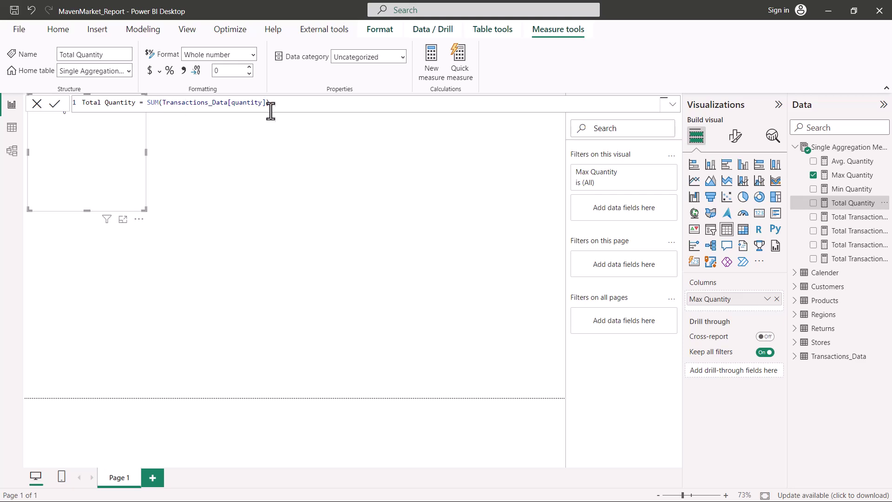
left_click(856, 219)
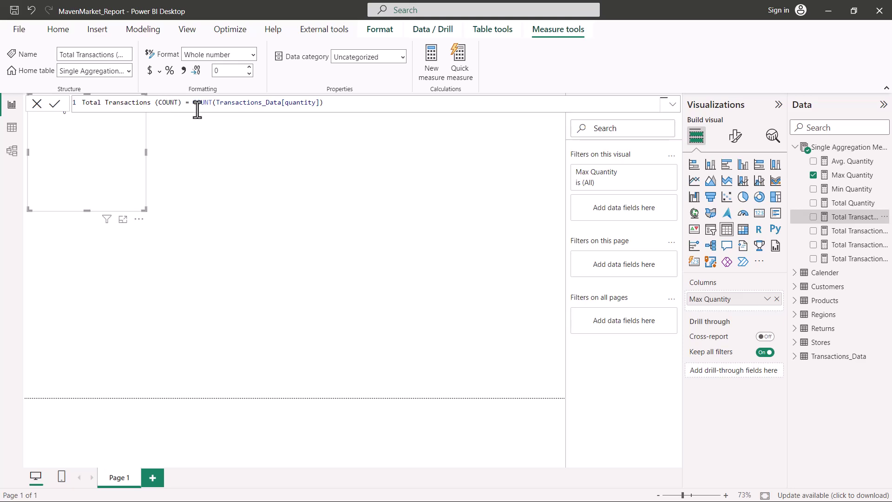
left_click_drag(193, 109, 324, 108)
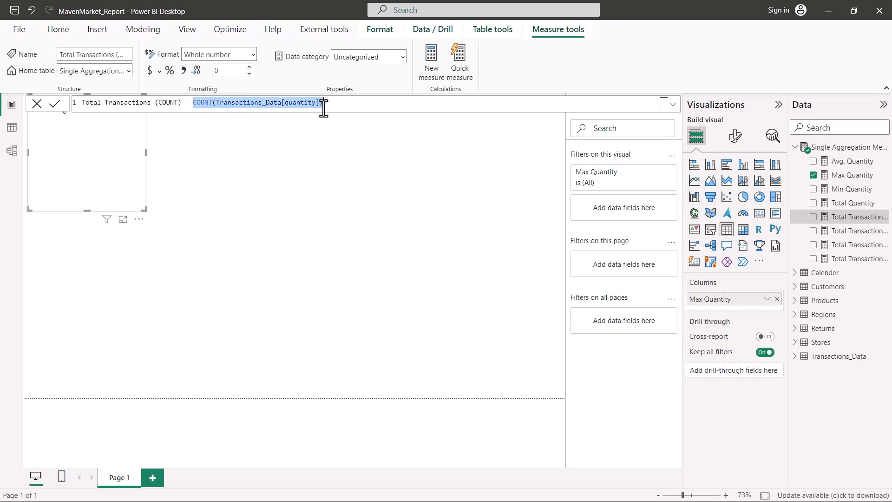
- Replace the Max Quantity visual with a table visual showing the Total Transactions (COUNT) measure
left_click(139, 219)
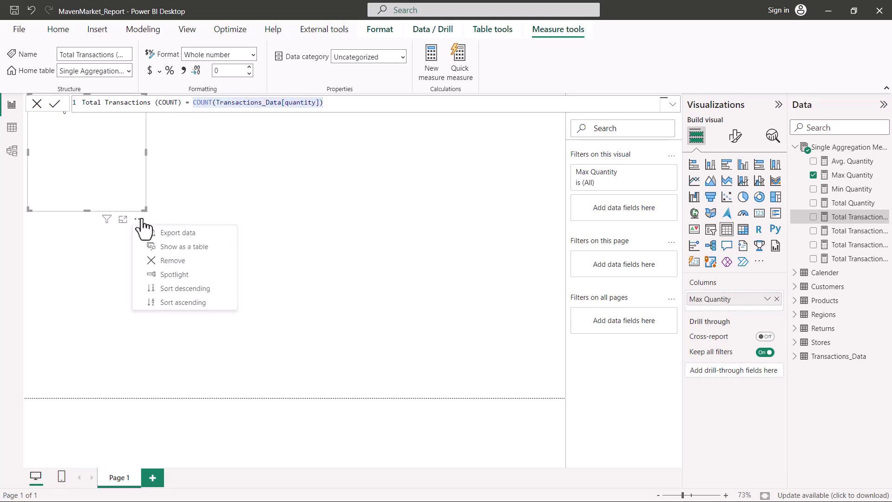
left_click(156, 264)
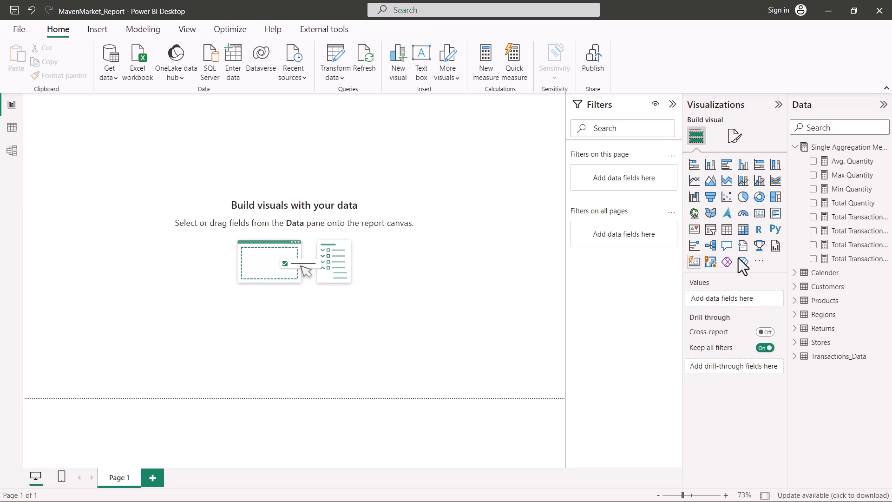
left_click(852, 217)
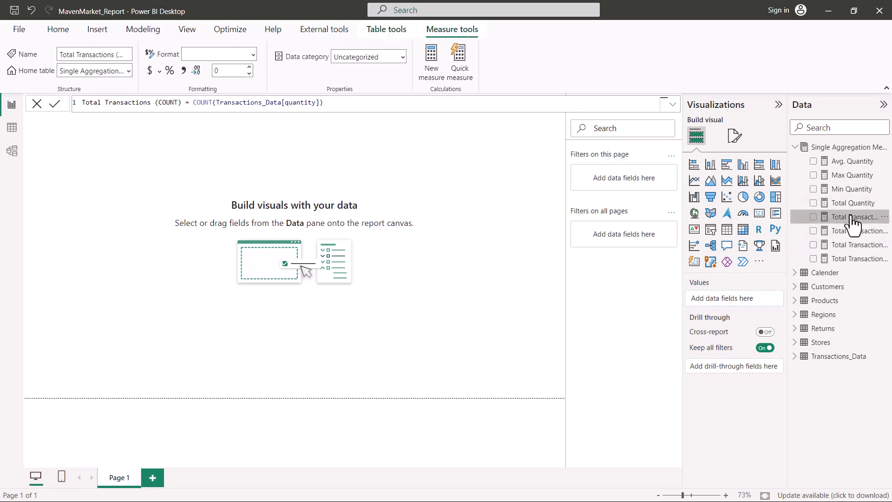
left_click_drag(851, 217, 283, 381)
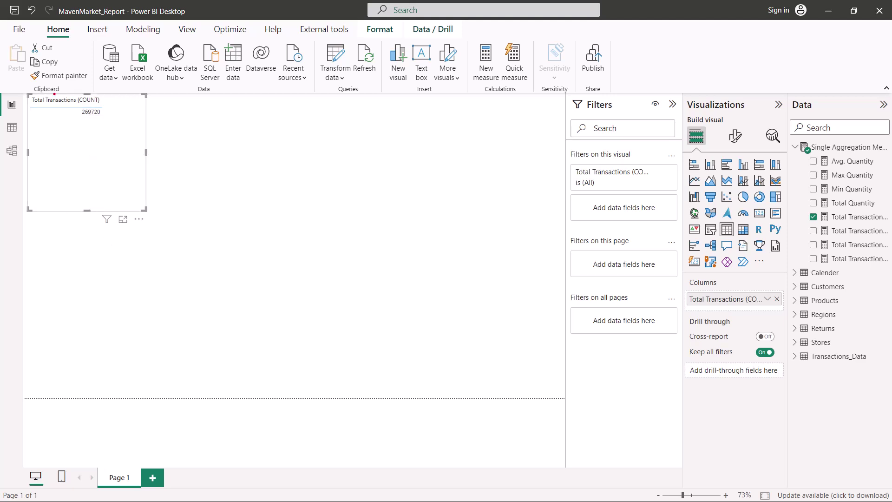
mouse_move(53, 96)
left_mouse_down()
mouse_move(114, 126)
mouse_move(106, 118)
left_mouse_up()
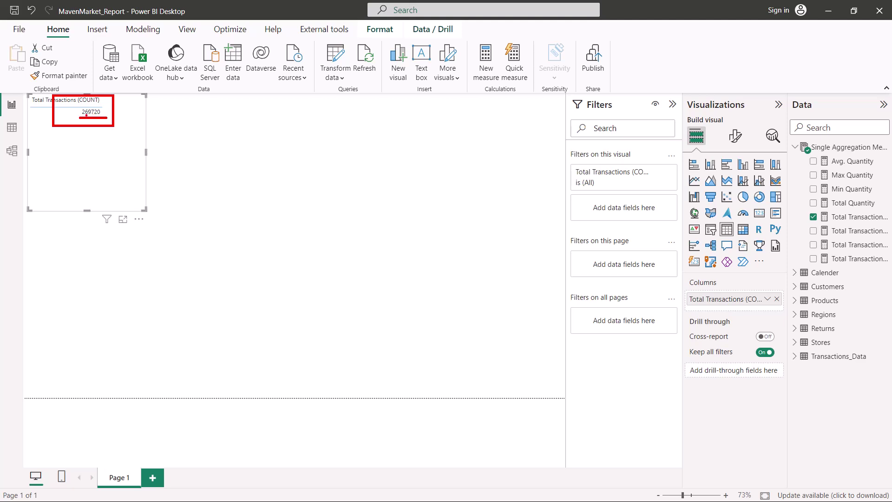
key("Escape")
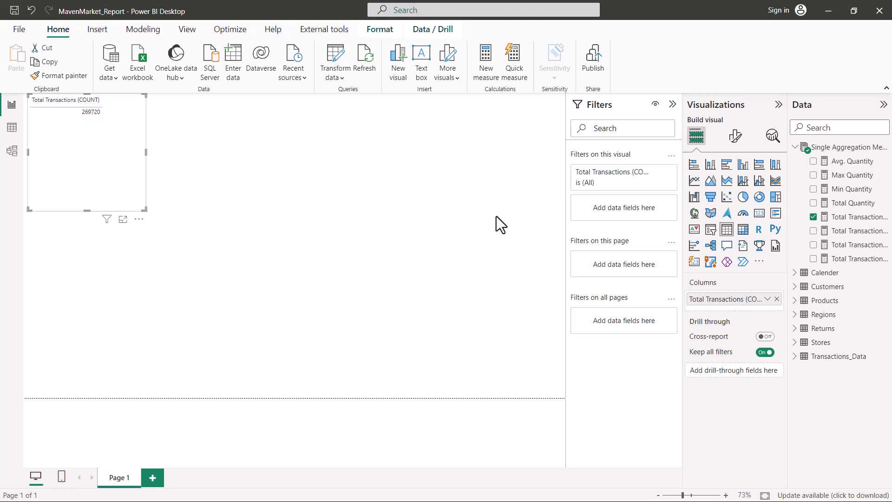
- Examine the COUNTA formula of the Total Transactions (COUNTA) measure and its quantity column argument
left_click(854, 232)
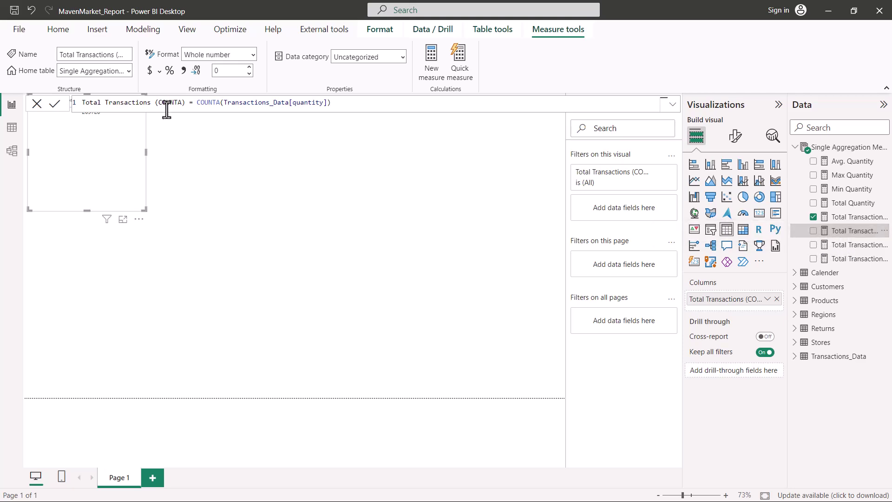
key("ctrl+2")
mouse_move(154, 95)
left_mouse_down()
mouse_move(251, 112)
mouse_move(353, 112)
left_mouse_up()
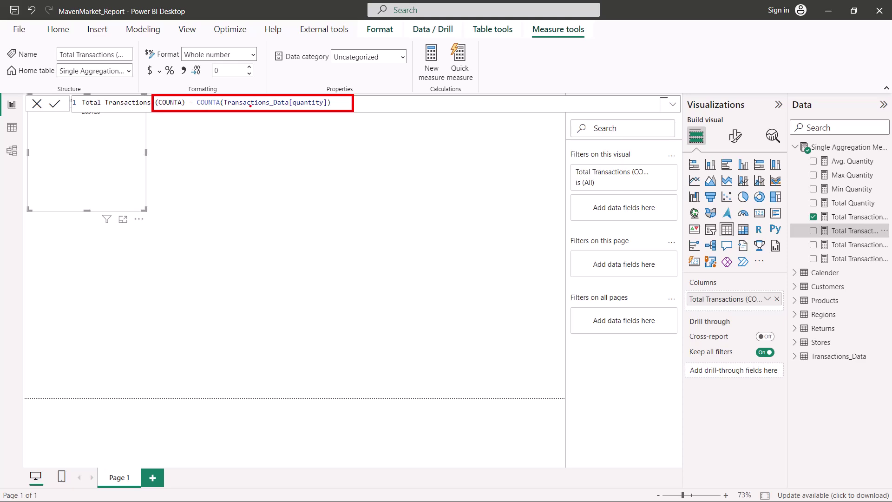
left_click_drag(236, 107, 323, 108)
- Replace the Total Transactions (COUNT) visual with a table visual showing the Total Transactions (COUNTA) measure
left_click(139, 220)
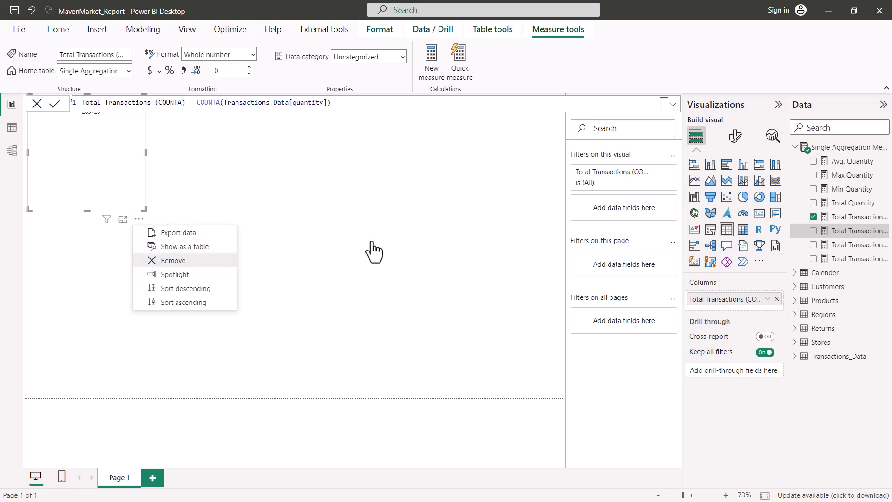
key("Delete")
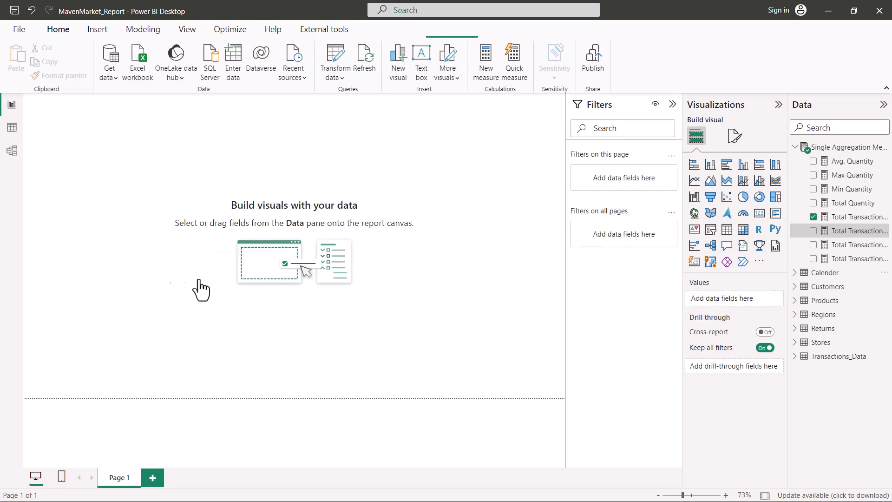
left_click(846, 232)
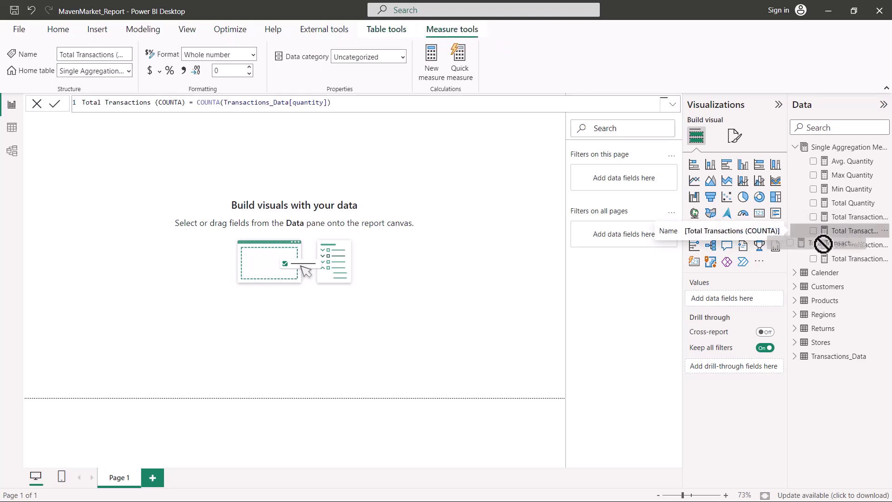
left_click_drag(719, 291, 724, 312)
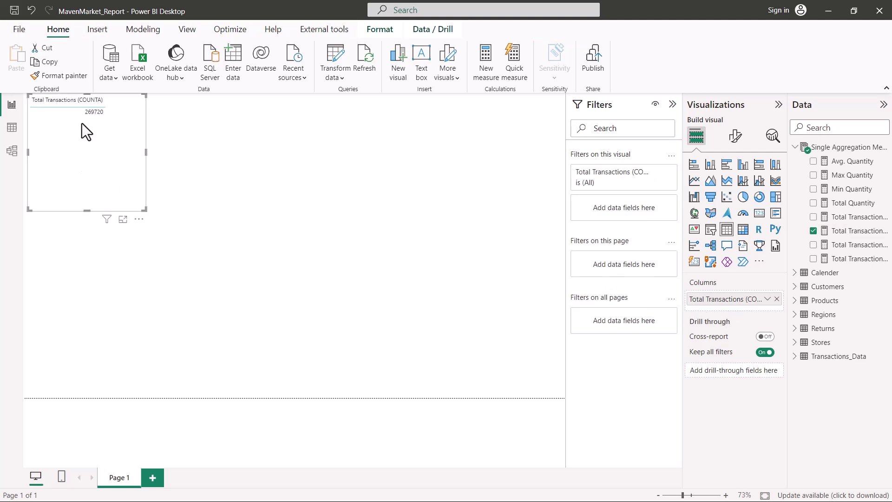
left_click_drag(60, 101, 113, 122)
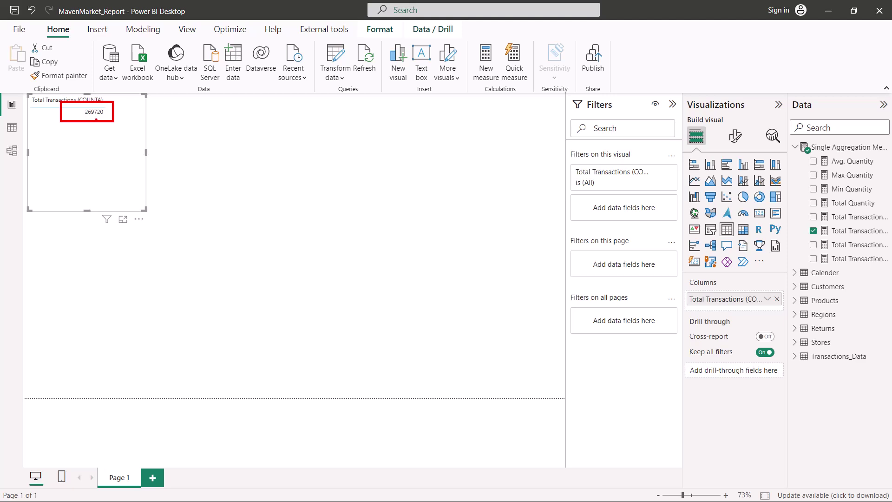
key("Escape")
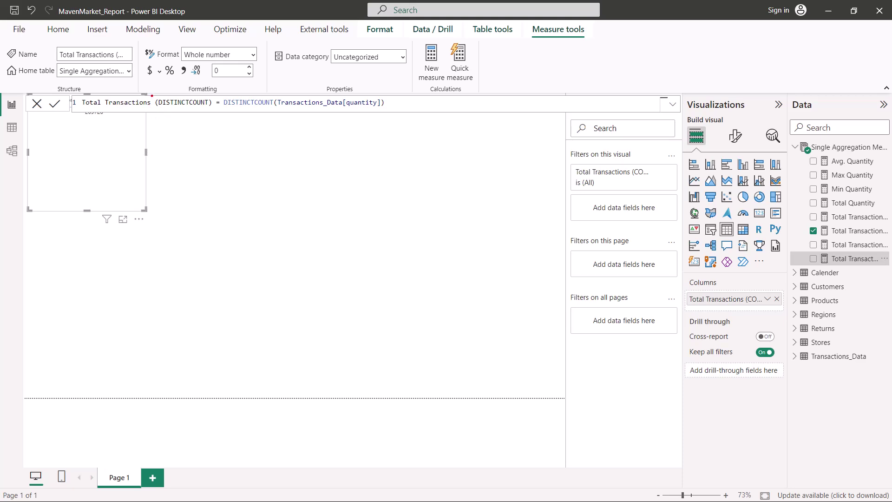
- Review the Total Transactions (DISTINCTCOUNT) formula and replace the COUNTA visual with a table visual of that measure
mouse_move(152, 96)
left_mouse_down()
mouse_move(216, 110)
mouse_move(399, 110)
left_mouse_up()
left_click(139, 219)
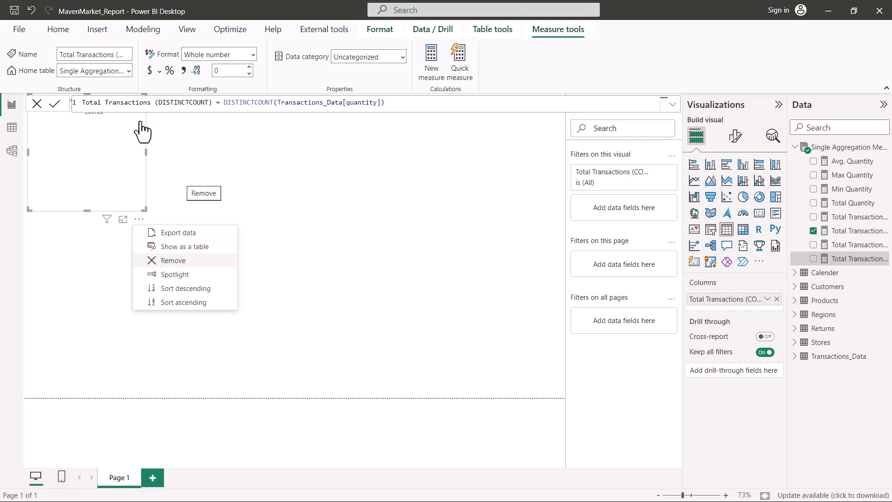
key("Delete")
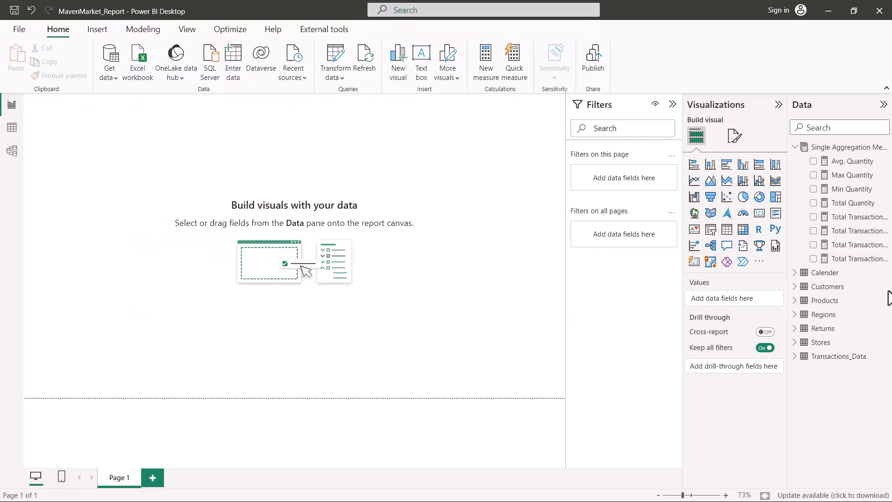
left_click_drag(857, 261, 756, 307)
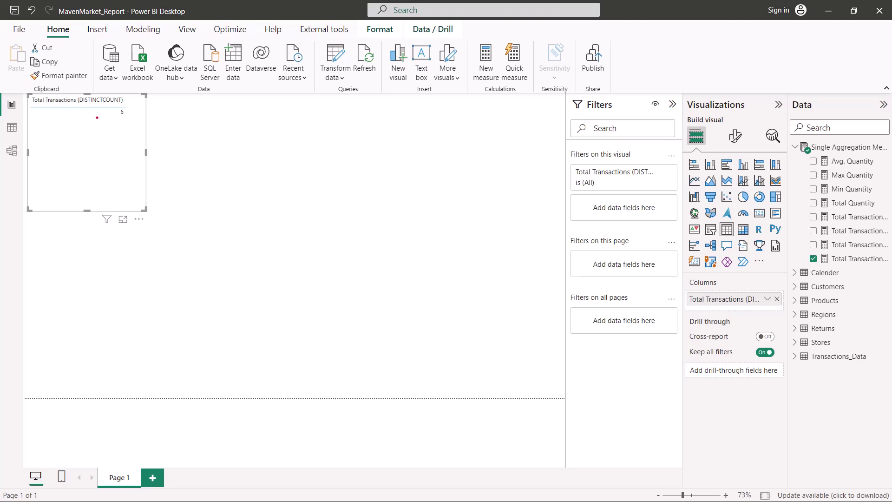
left_click_drag(93, 106, 142, 119)
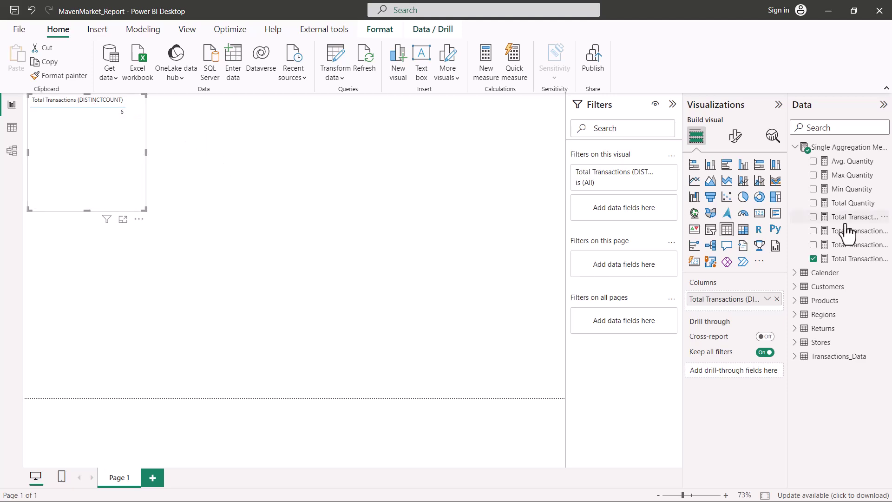
- Examine the COUNTROWS formula of the Total Transactions (COUNTROWS) measure and its Transactions_Data table argument
left_click(846, 250)
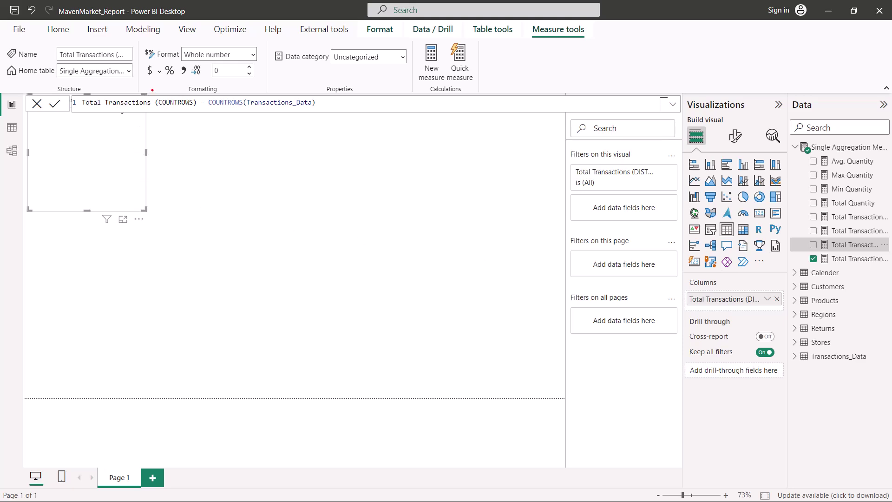
left_click_drag(205, 93, 332, 111)
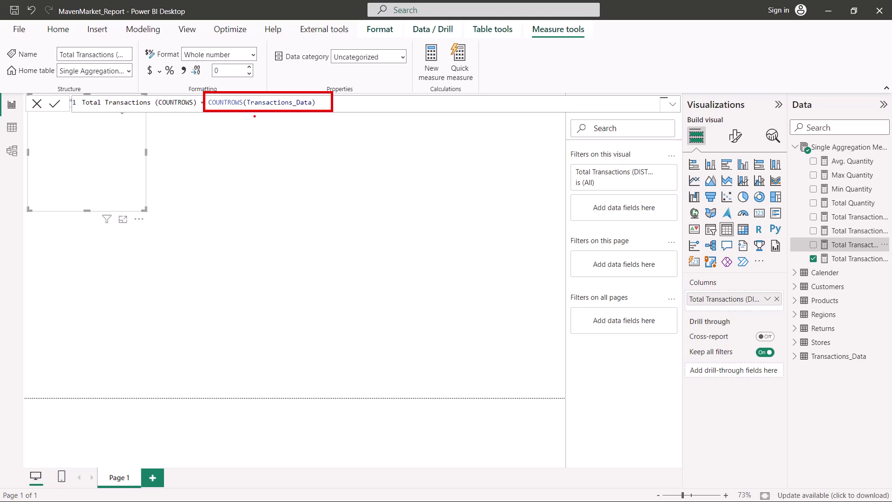
left_click_drag(259, 107, 309, 106)
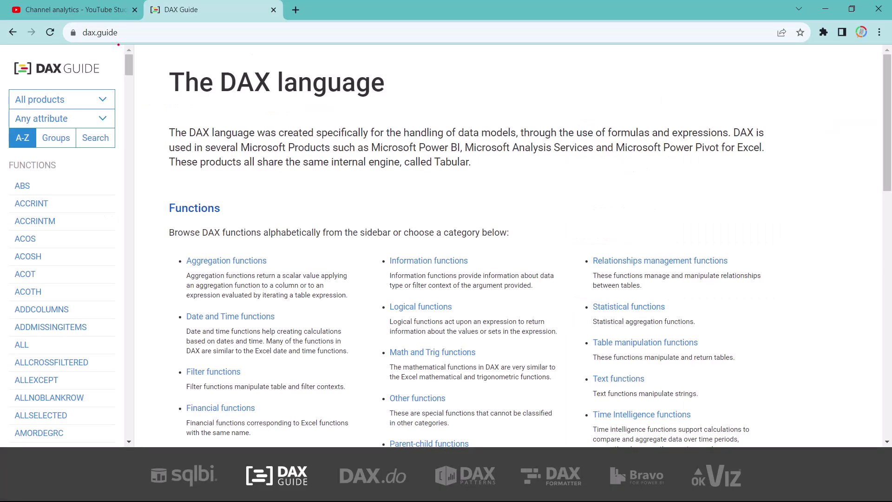
- Look over the DAX Guide home page at dax.guide, including its alphabetical list of functions
left_click_drag(62, 21, 147, 47)
left_click_drag(85, 39, 114, 40)
scroll(130, 68, "down", 2)
left_click_drag(129, 79, 127, 58)
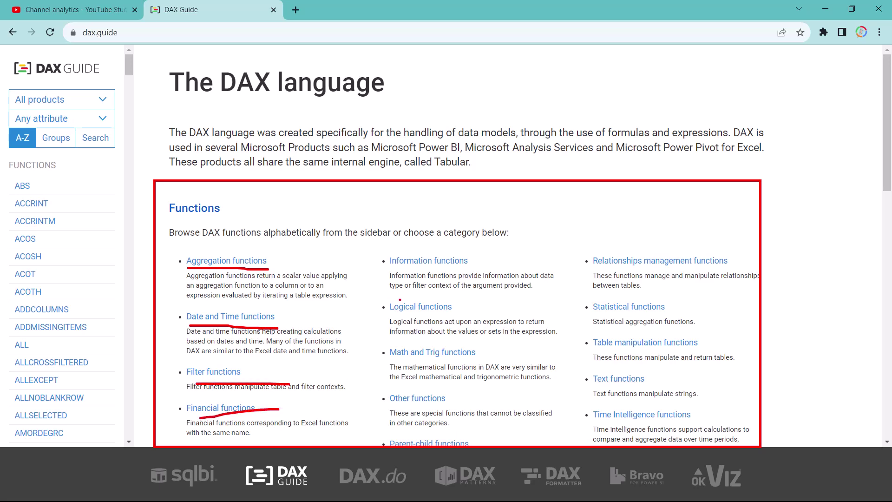
- Open the Aggregation functions category and look through its full list of functions and descriptions
left_click(221, 262)
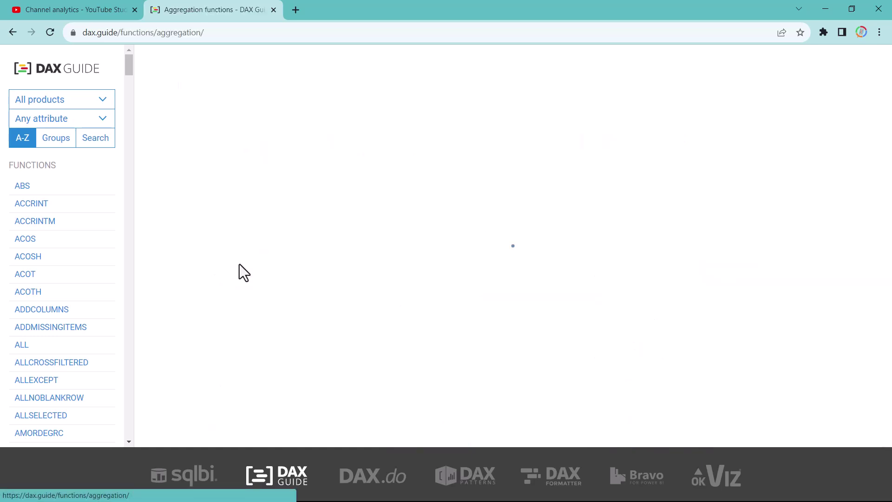
scroll(238, 264, "down", 10)
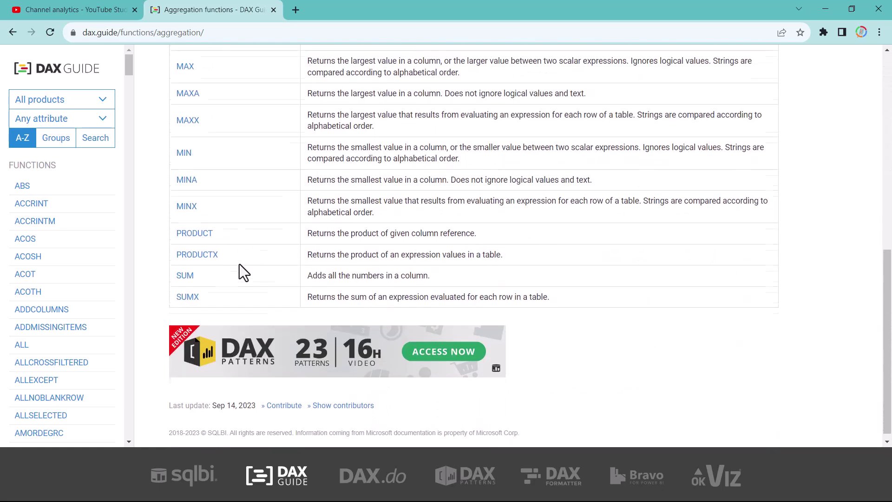
scroll(239, 263, "up", 10)
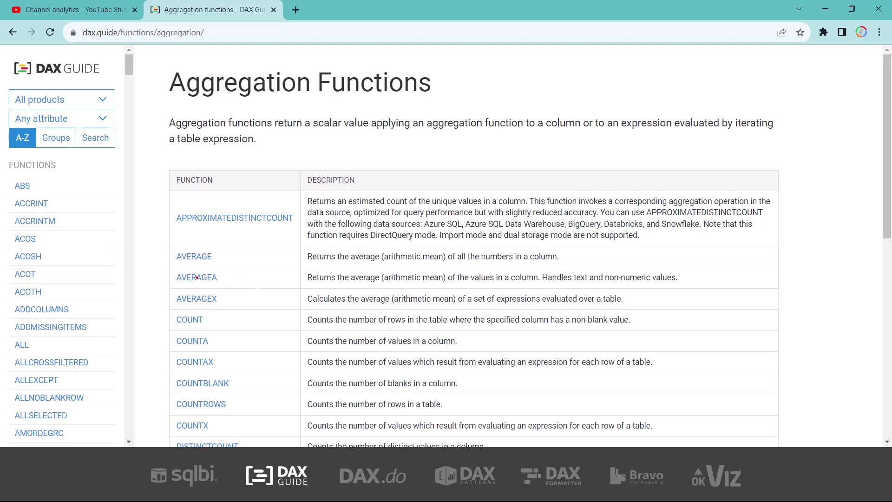
- Compare the iterator functions AVERAGEX and COUNTAX with the single aggregations AVERAGE, COUNT and COUNTROWS in the function table
left_click_drag(168, 286, 242, 313)
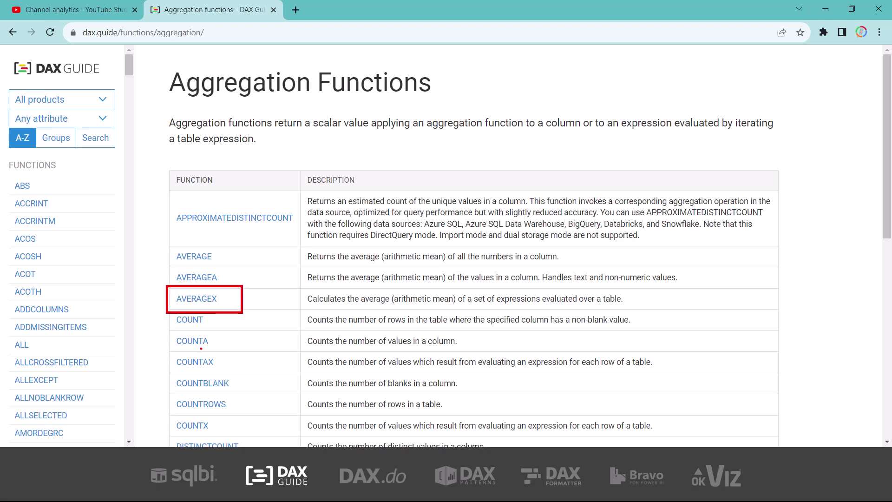
left_click_drag(168, 351, 231, 369)
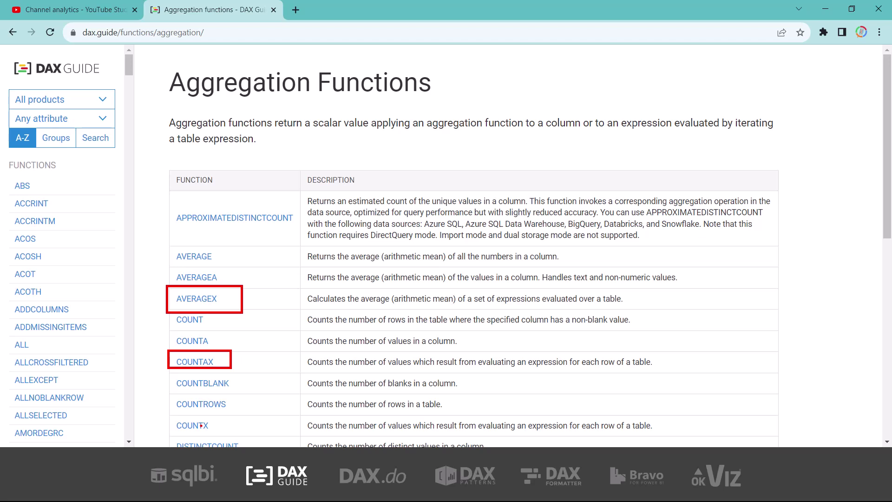
key("Escape")
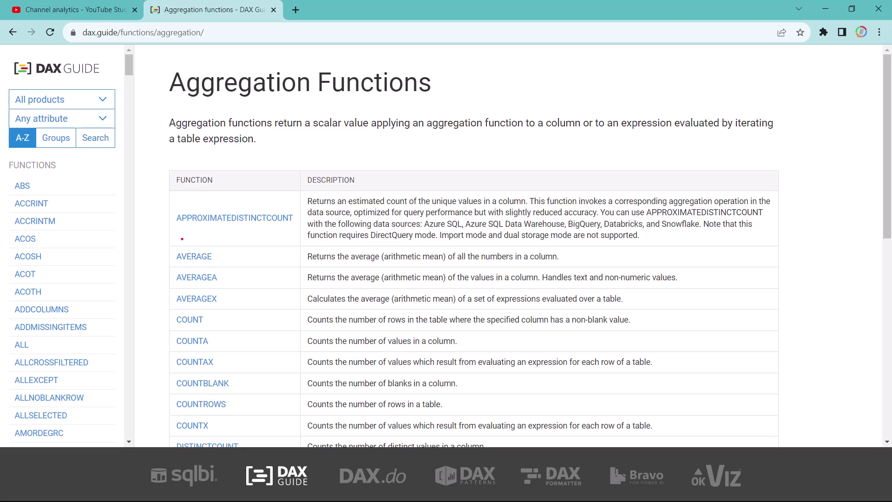
mouse_move(168, 243)
left_mouse_down()
mouse_move(238, 274)
mouse_move(243, 268)
left_mouse_up()
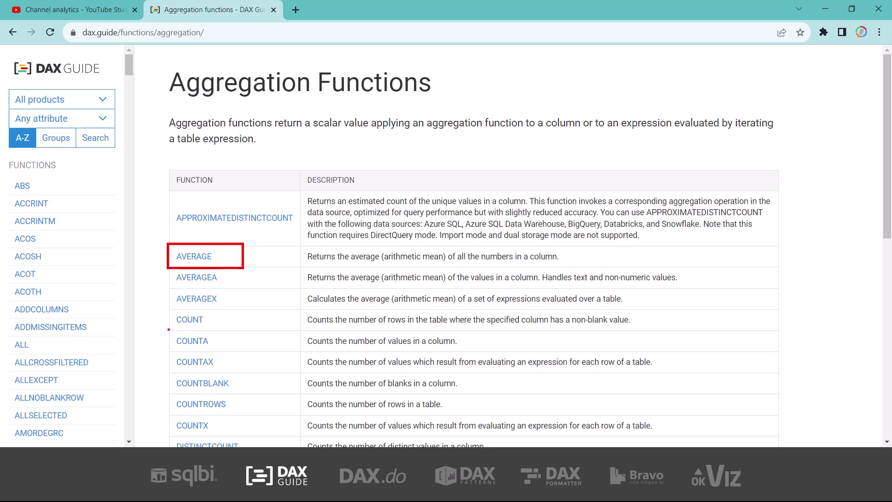
left_click_drag(166, 309, 235, 331)
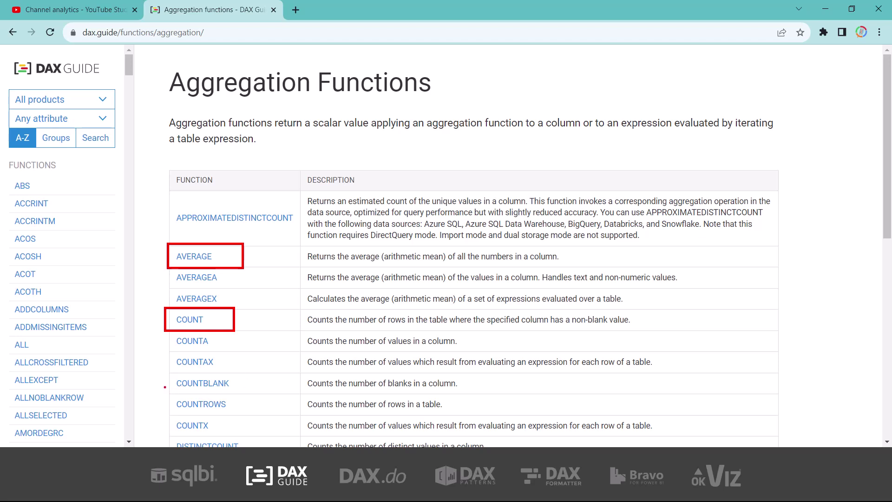
mouse_move(165, 387)
left_mouse_down()
mouse_move(207, 410)
mouse_move(235, 411)
left_mouse_up()
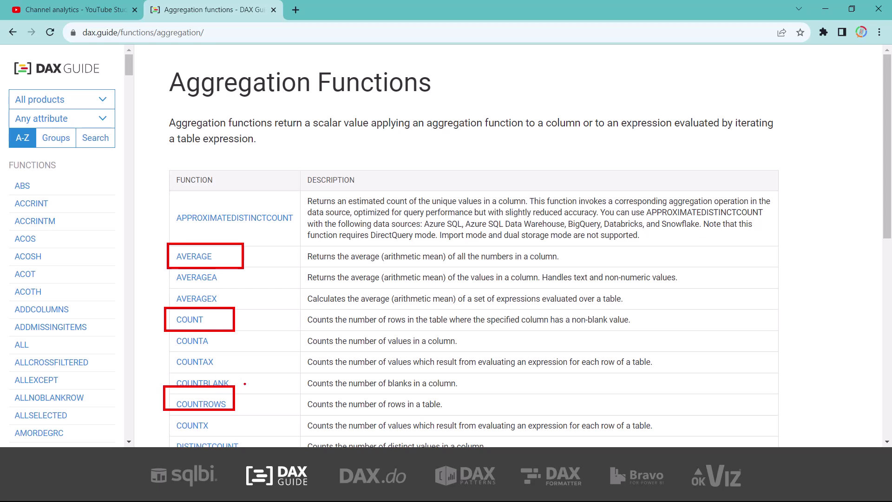
key("Escape")
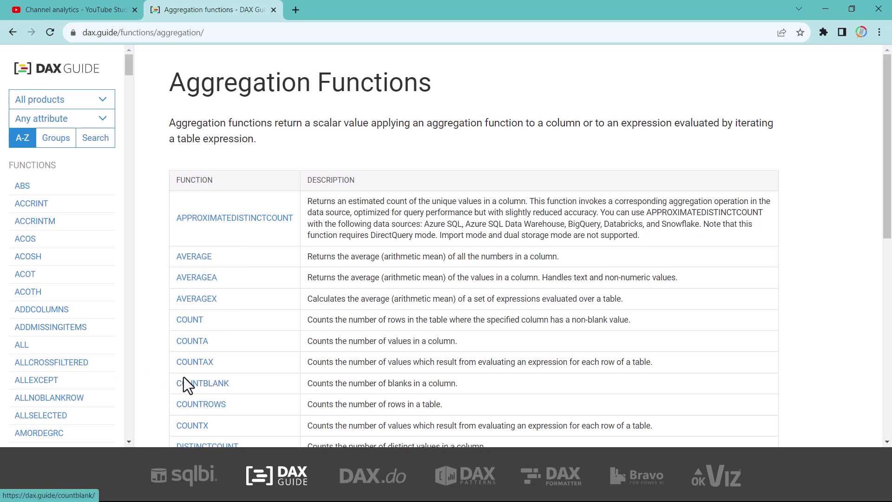
- View the COUNTBLANK reference page and return to the Aggregation Functions list to look through it again
left_click(211, 394)
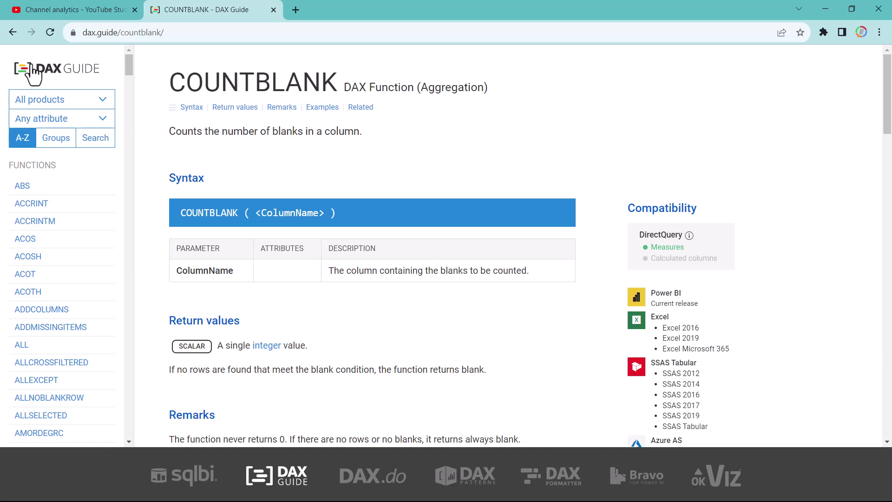
left_click(13, 32)
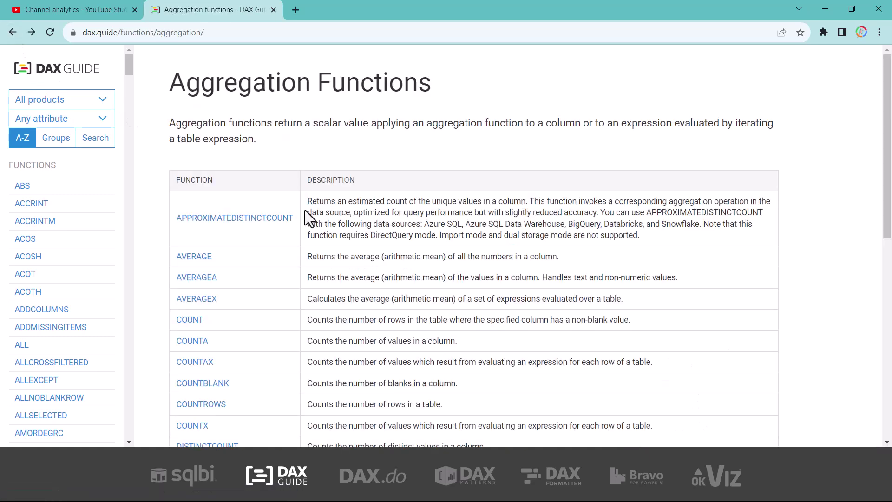
scroll(278, 302, "down", 2)
scroll(277, 302, "down", 5)
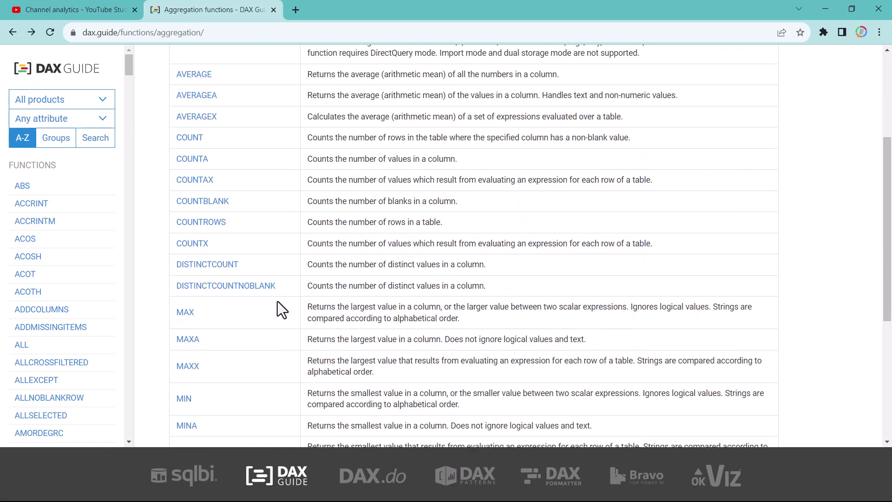
scroll(277, 302, "down", 3)
scroll(277, 302, "up", 5)
scroll(277, 301, "up", 4)
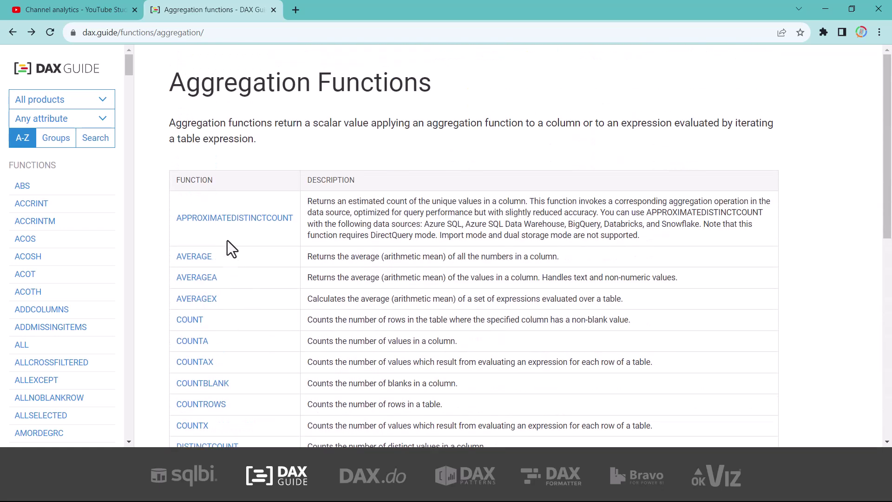
- Open the SUM function reference and examine its syntax, return values, remarks, examples and related functions
scroll(217, 310, "down", 6)
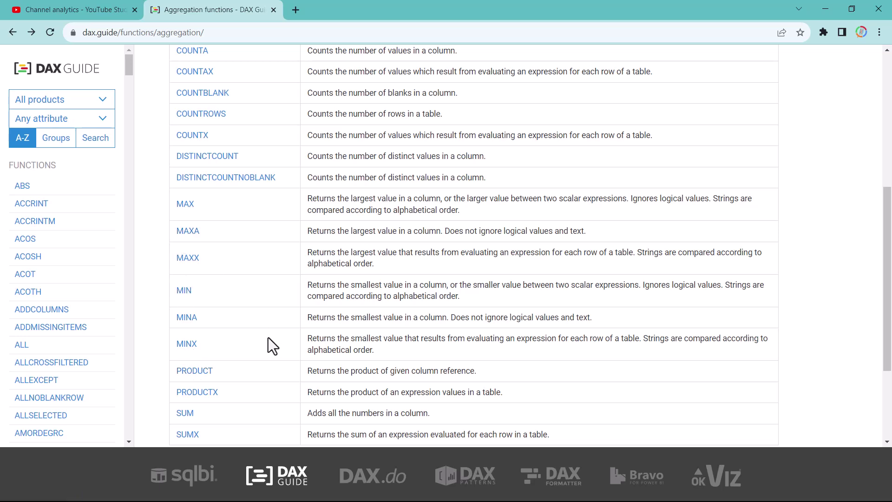
scroll(233, 350, "down", 2)
left_click(185, 297)
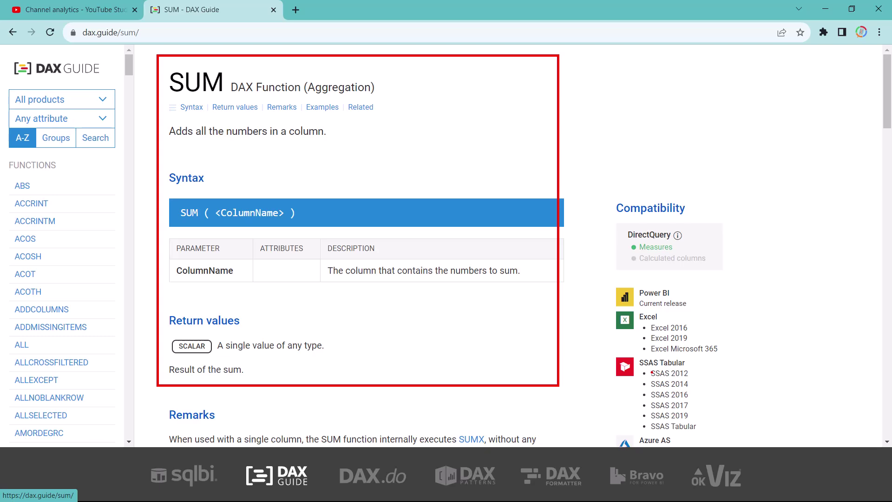
scroll(370, 344, "down", 8)
scroll(370, 344, "up", 1)
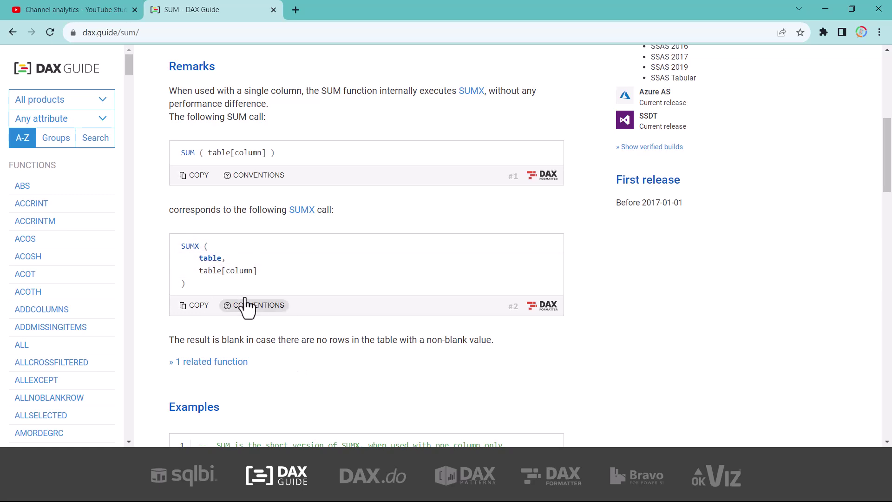
scroll(242, 192, "down", 9)
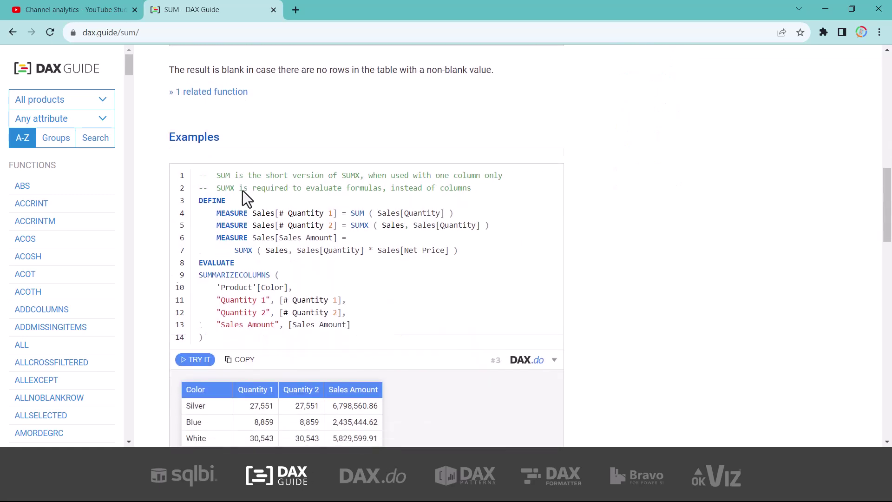
scroll(242, 190, "down", 15)
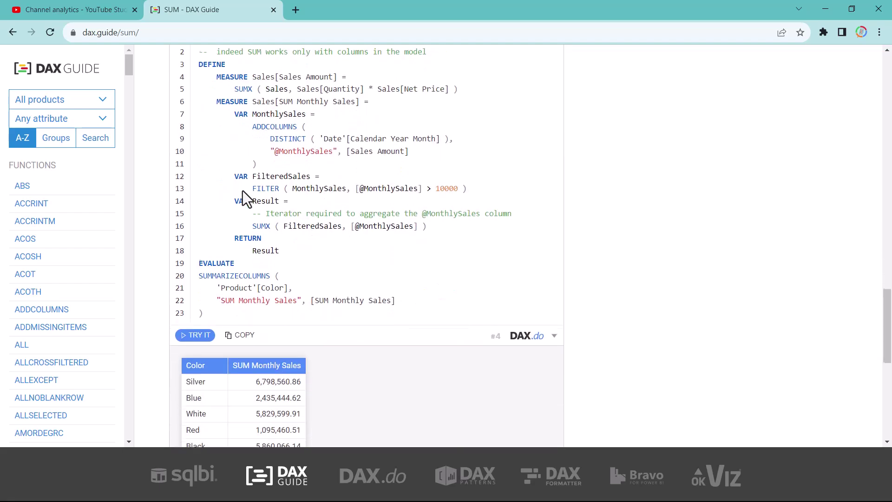
scroll(242, 191, "down", 5)
scroll(243, 190, "up", 20)
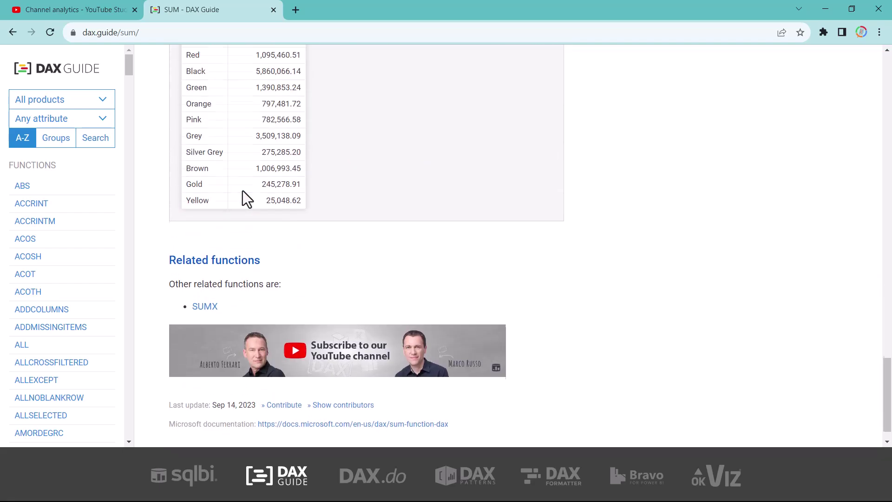
scroll(242, 190, "up", 12)
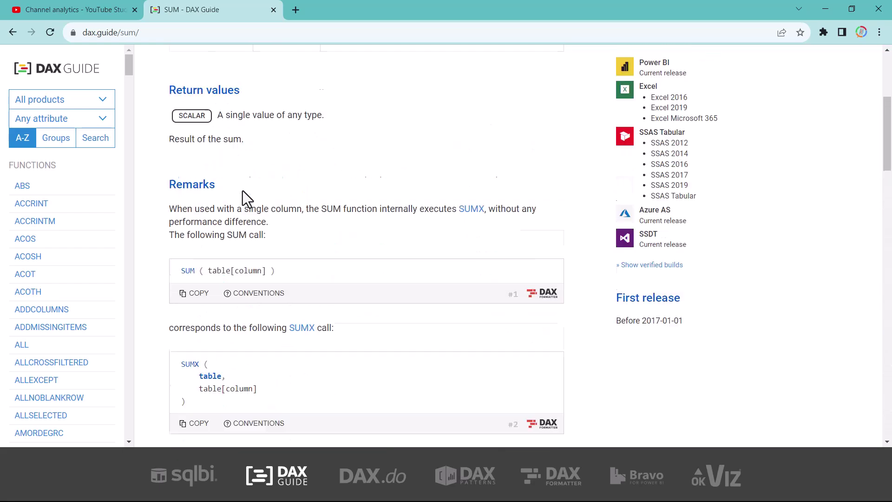